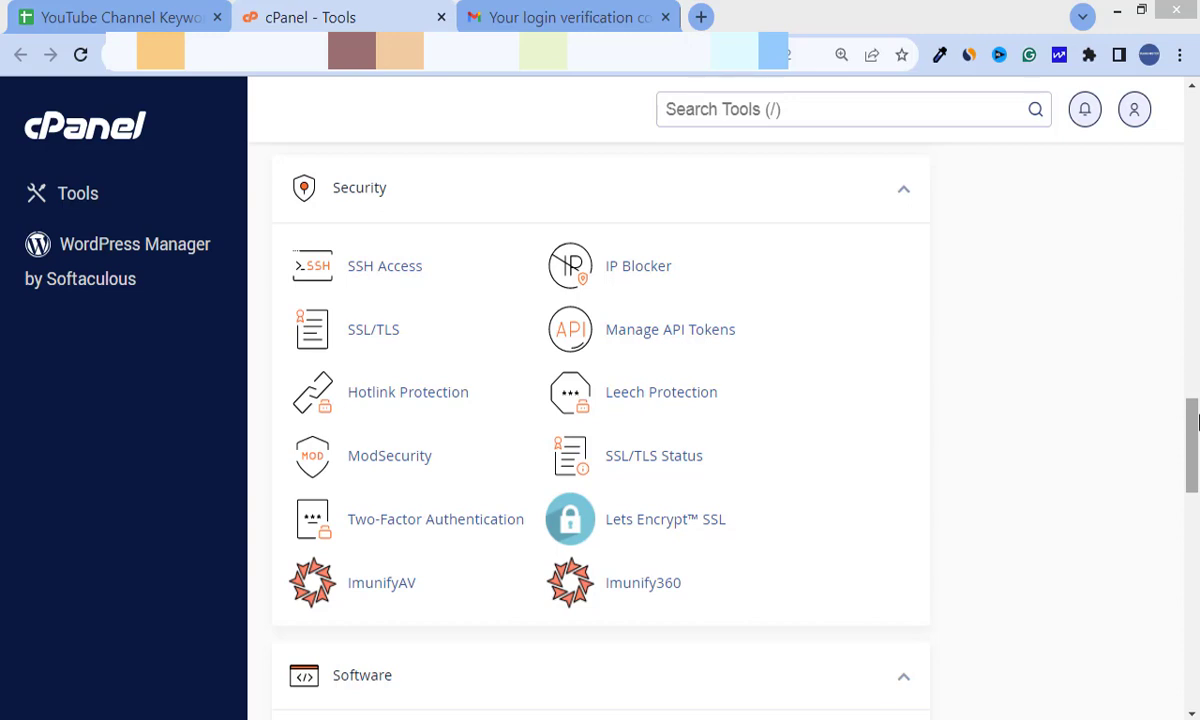
Open the WordPress script from the Softaculous Apps Installer section.
left_click_drag(1193, 422, 1193, 633)
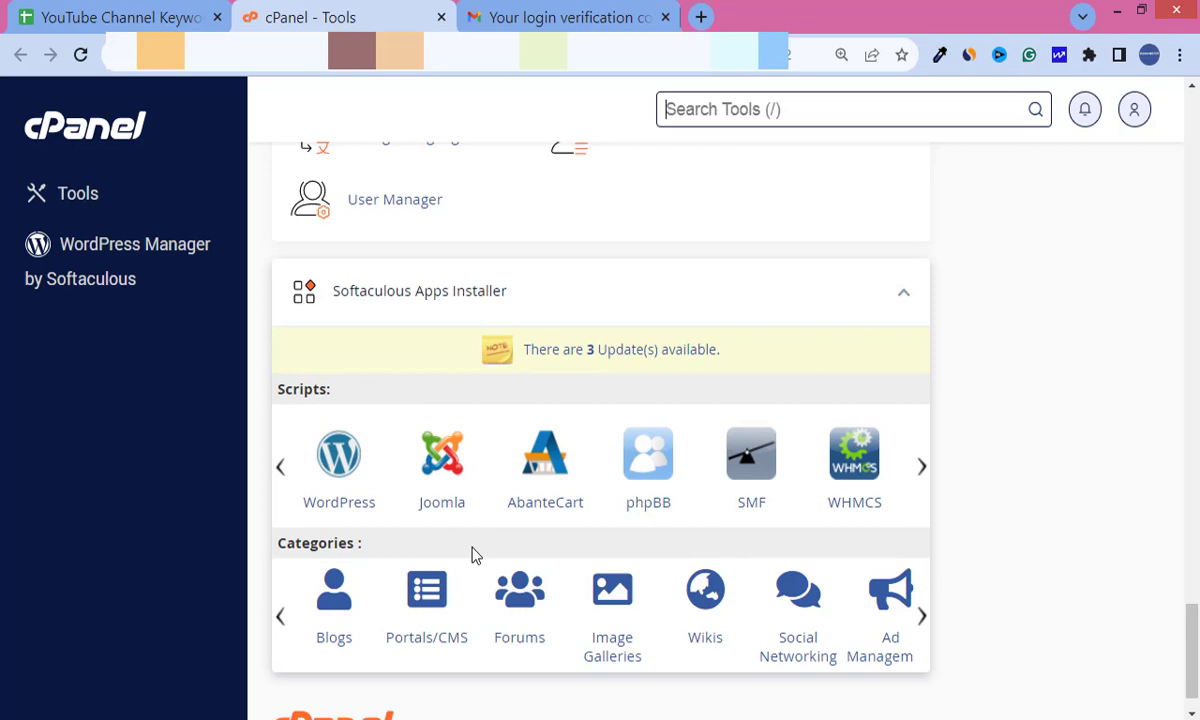
left_click(341, 462)
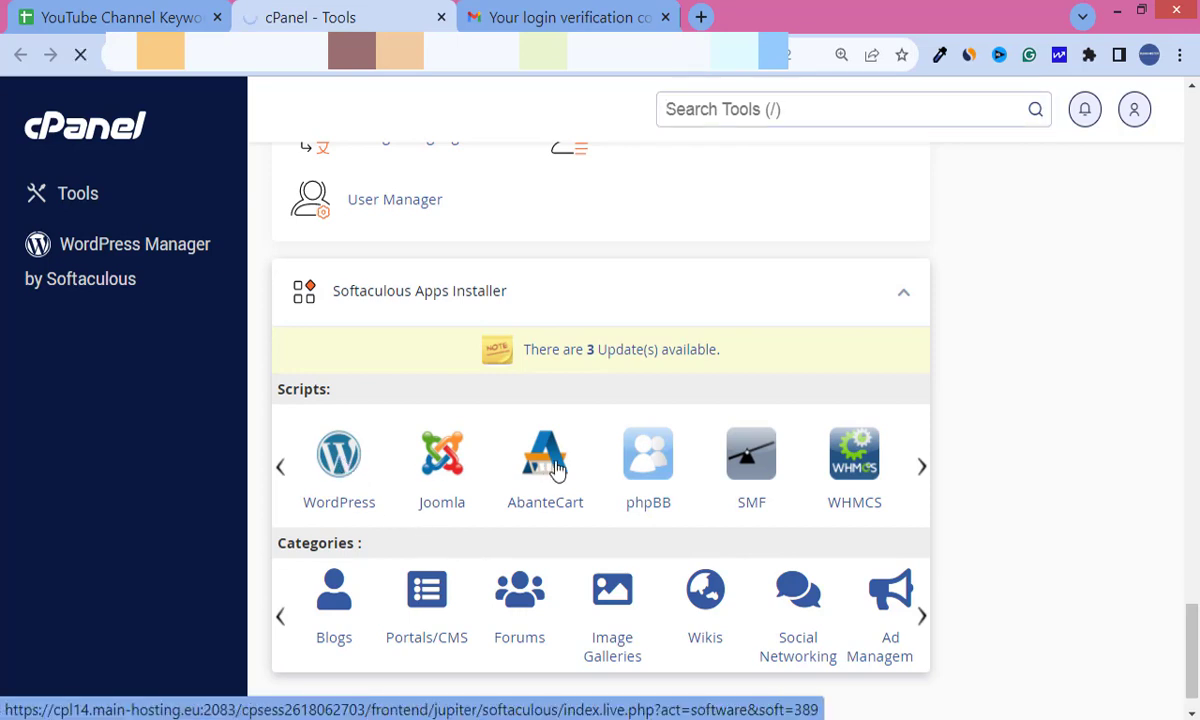
Load training.asantechnology.com in a new browser tab and examine what the subdomain currently serves.
left_click(701, 17)
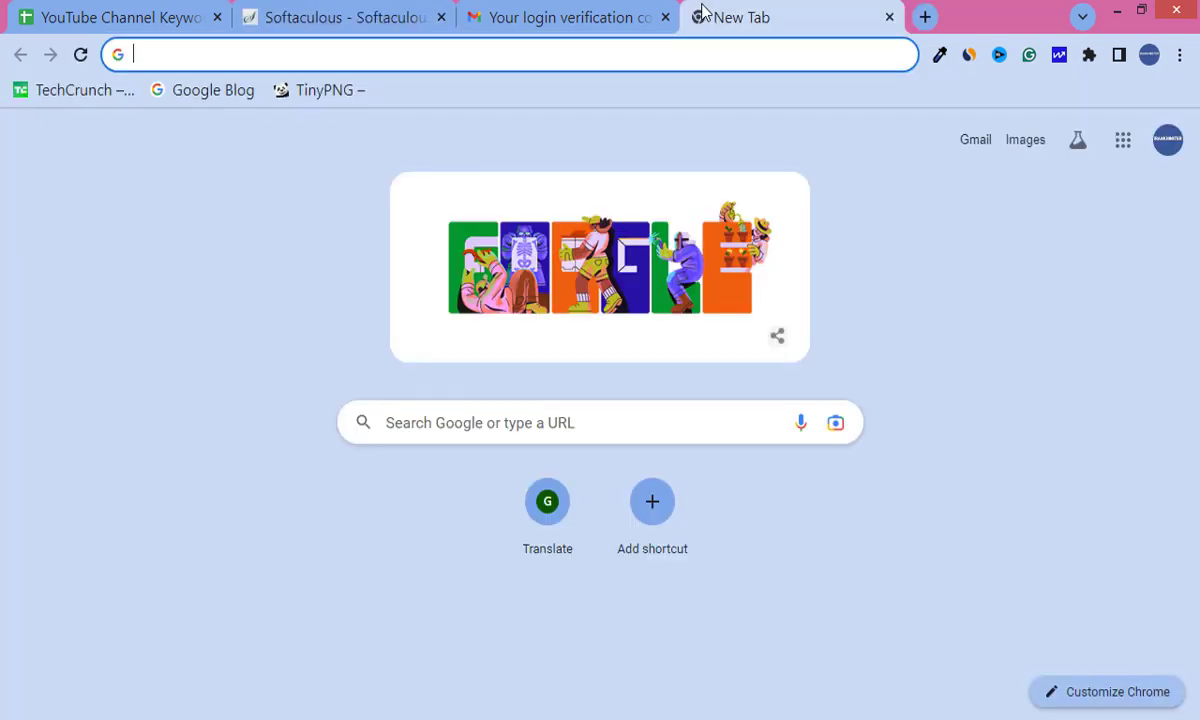
type("training.asantechnology.com")
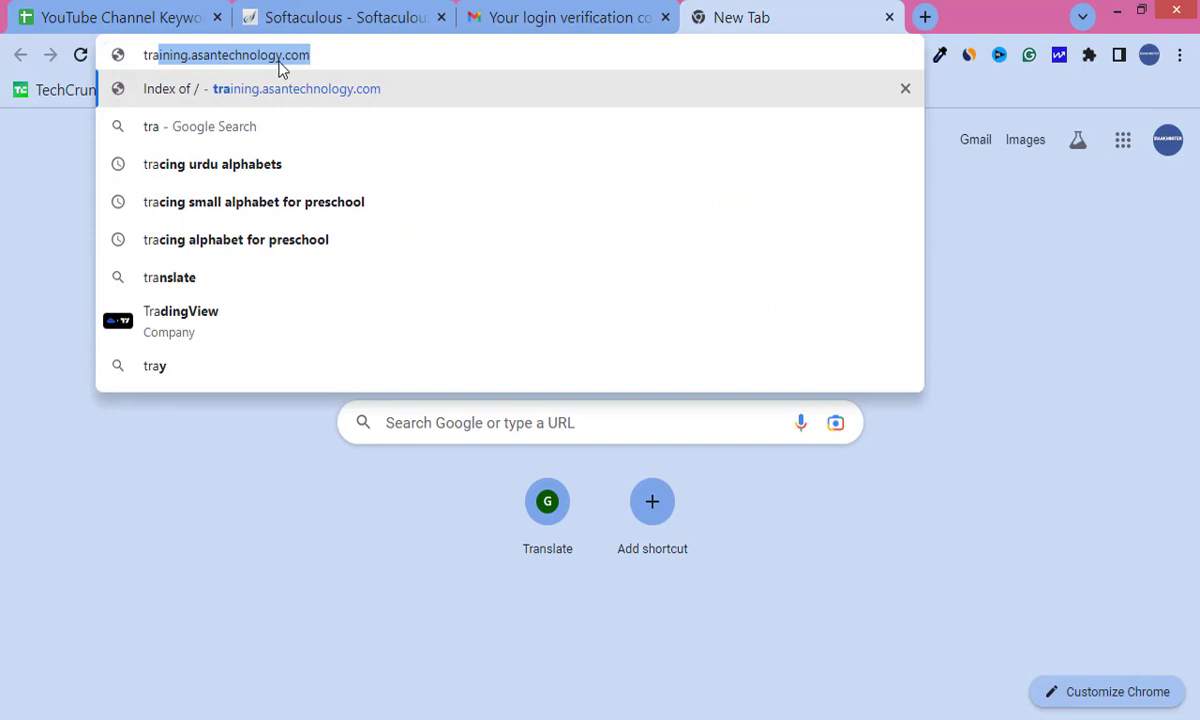
left_click(329, 60)
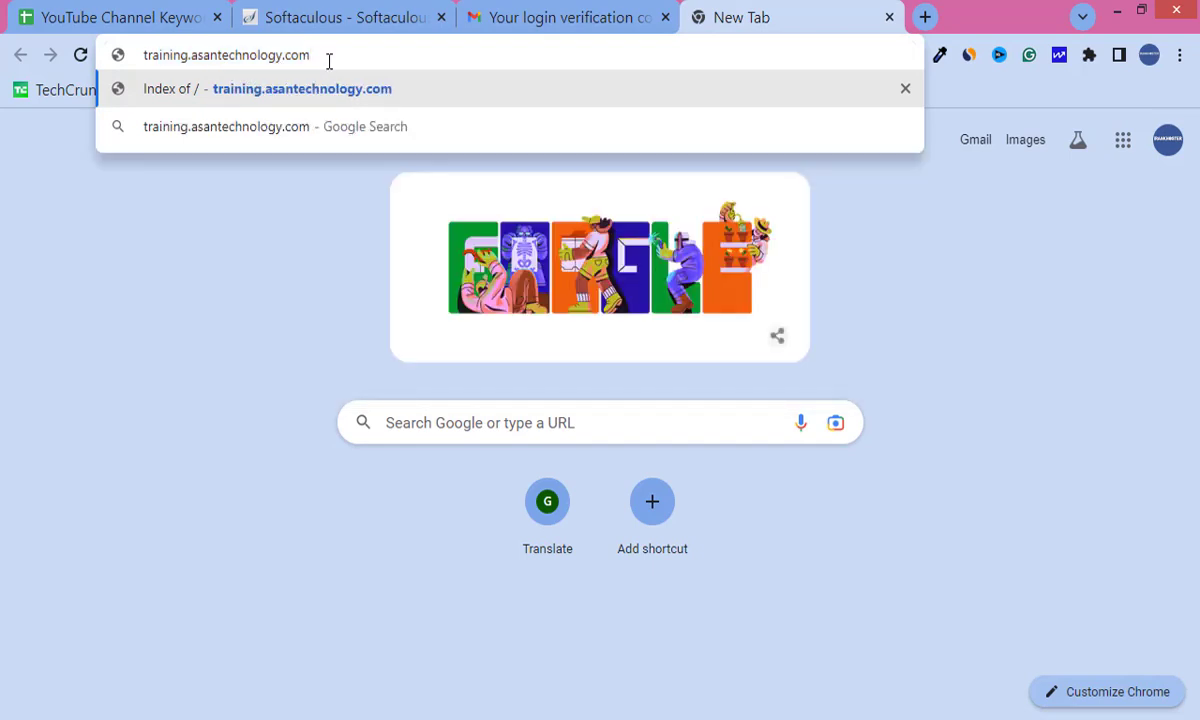
key("Return")
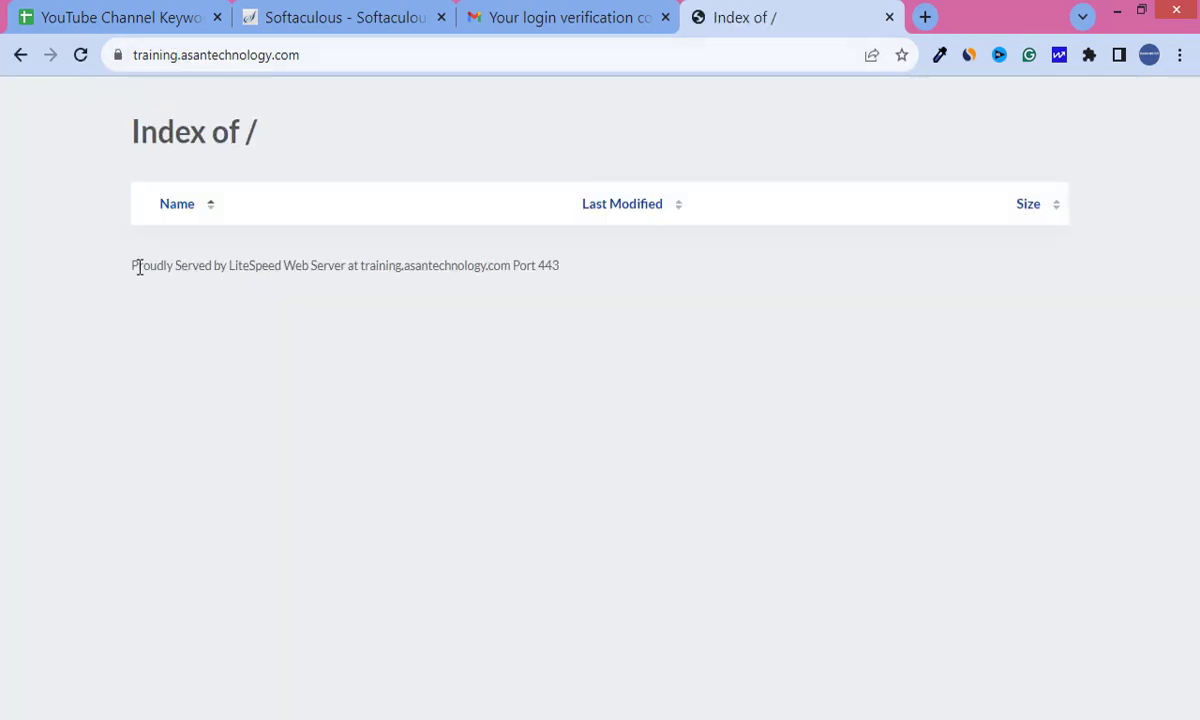
left_click_drag(130, 268, 566, 285)
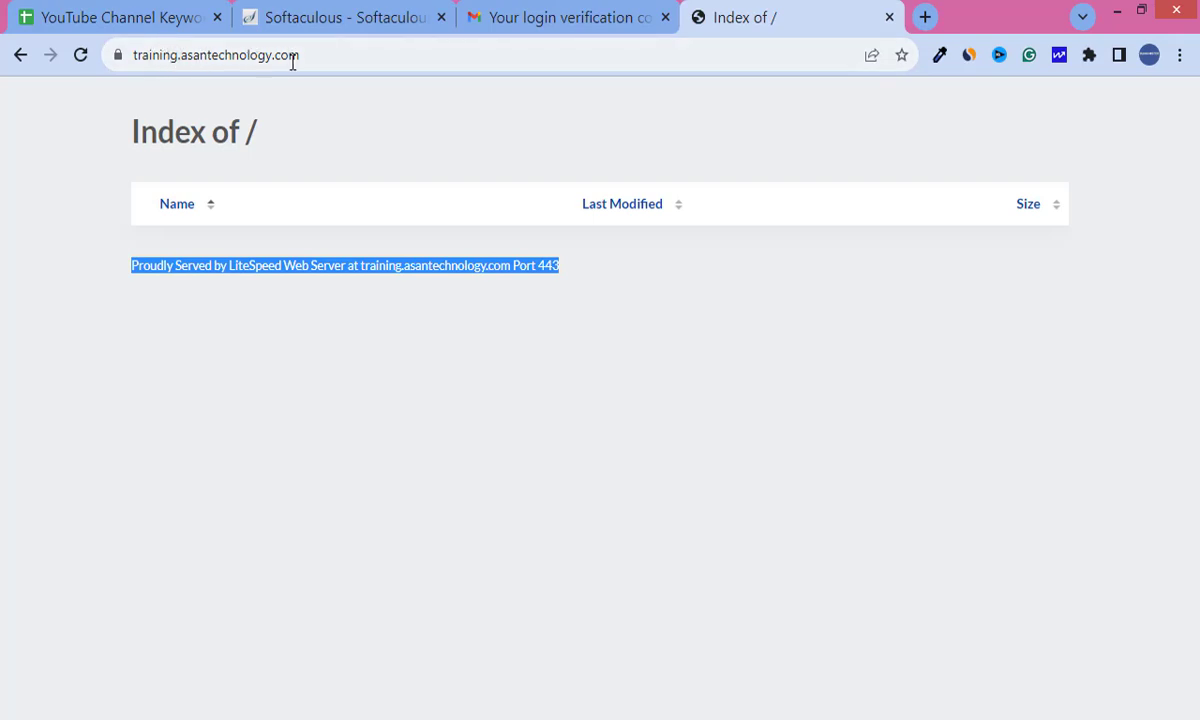
Return to the Softaculous WordPress page and start a new installation.
left_click(320, 12)
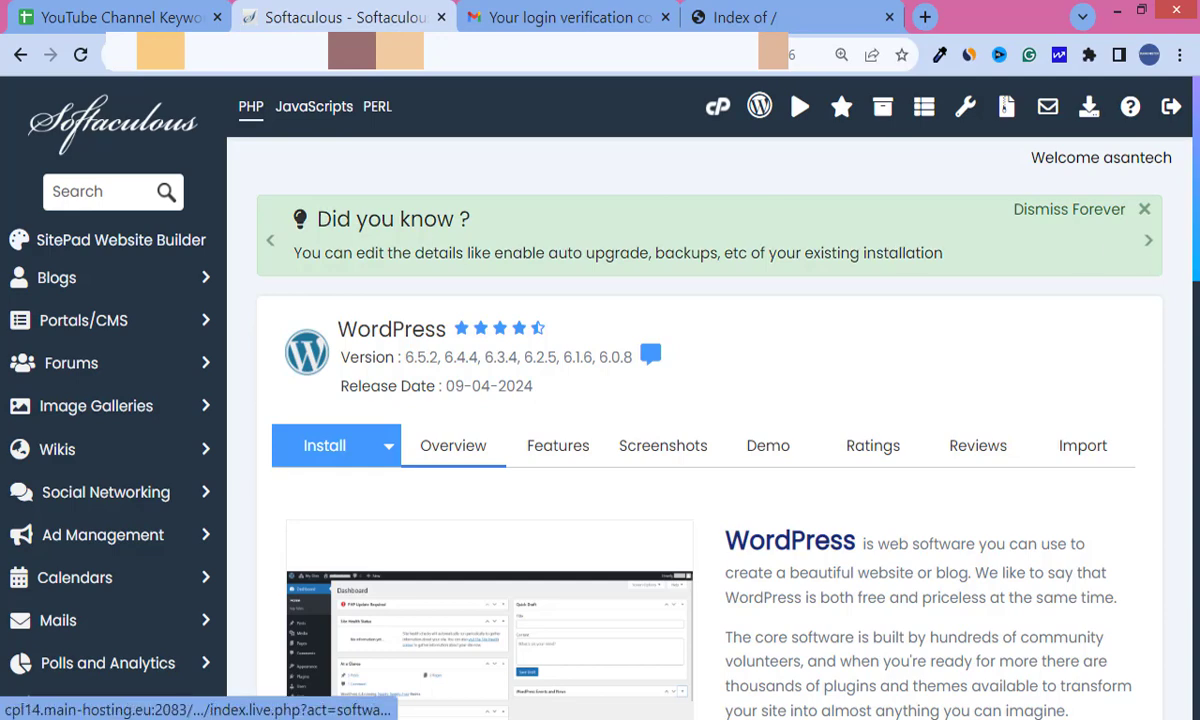
scroll(420, 440, "down", 4)
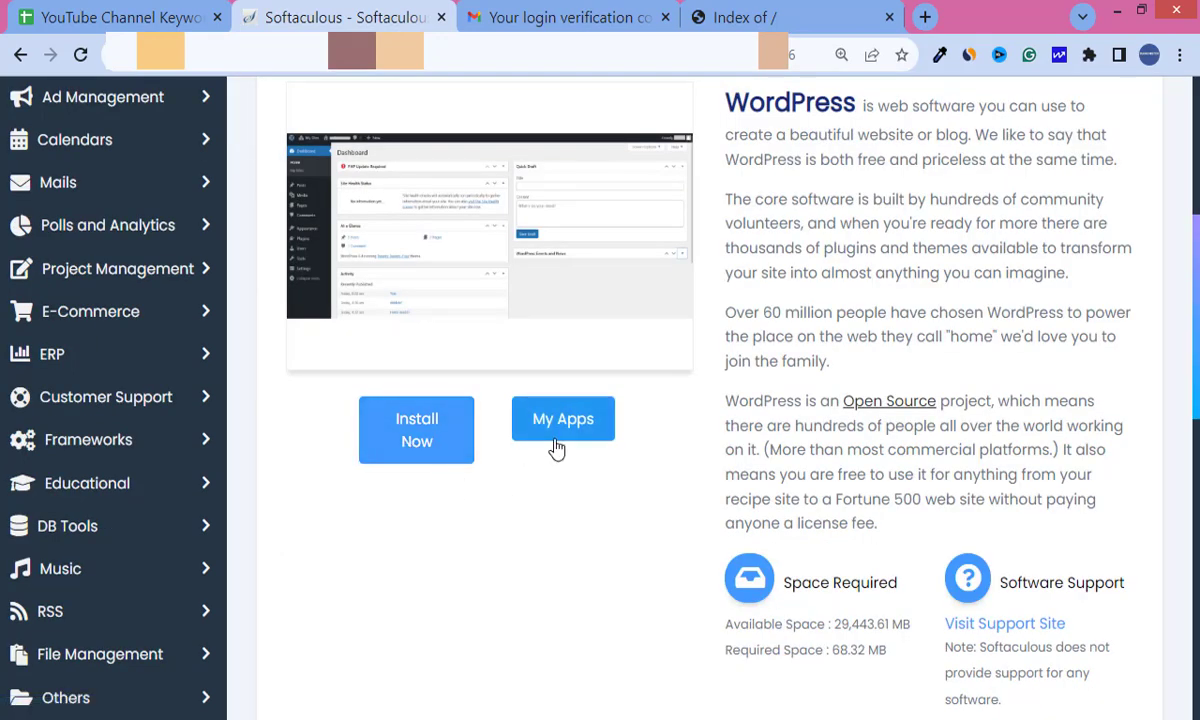
left_click(420, 458)
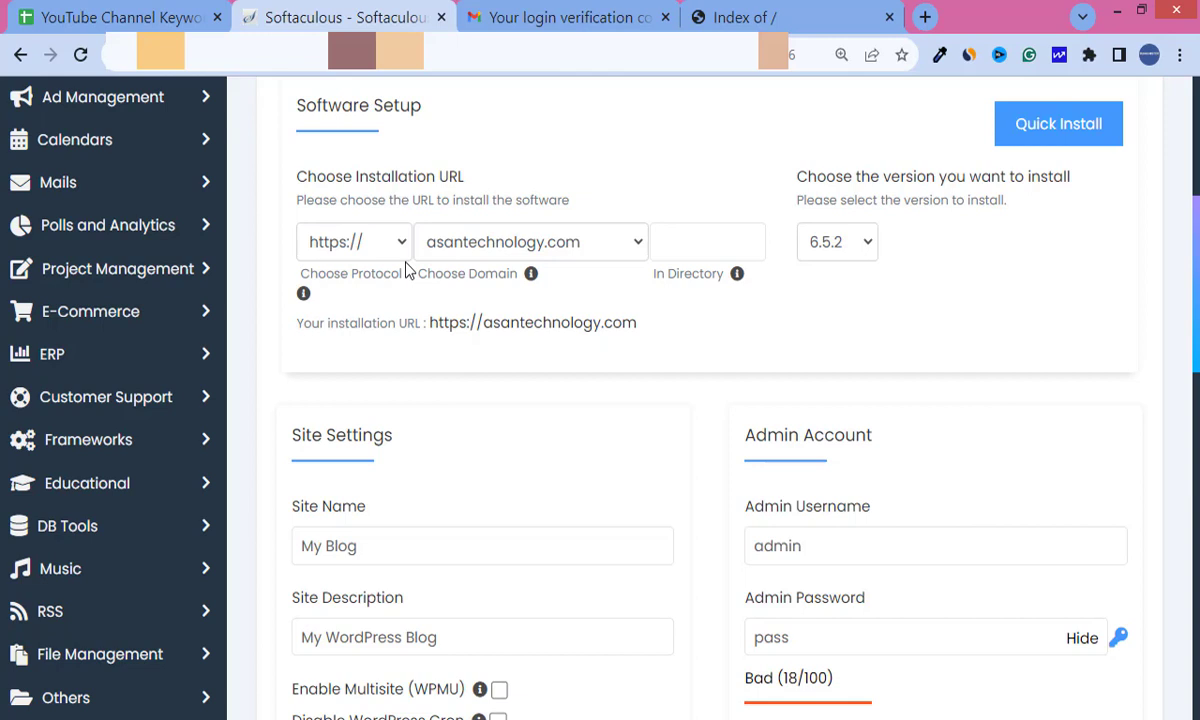
left_click(385, 242)
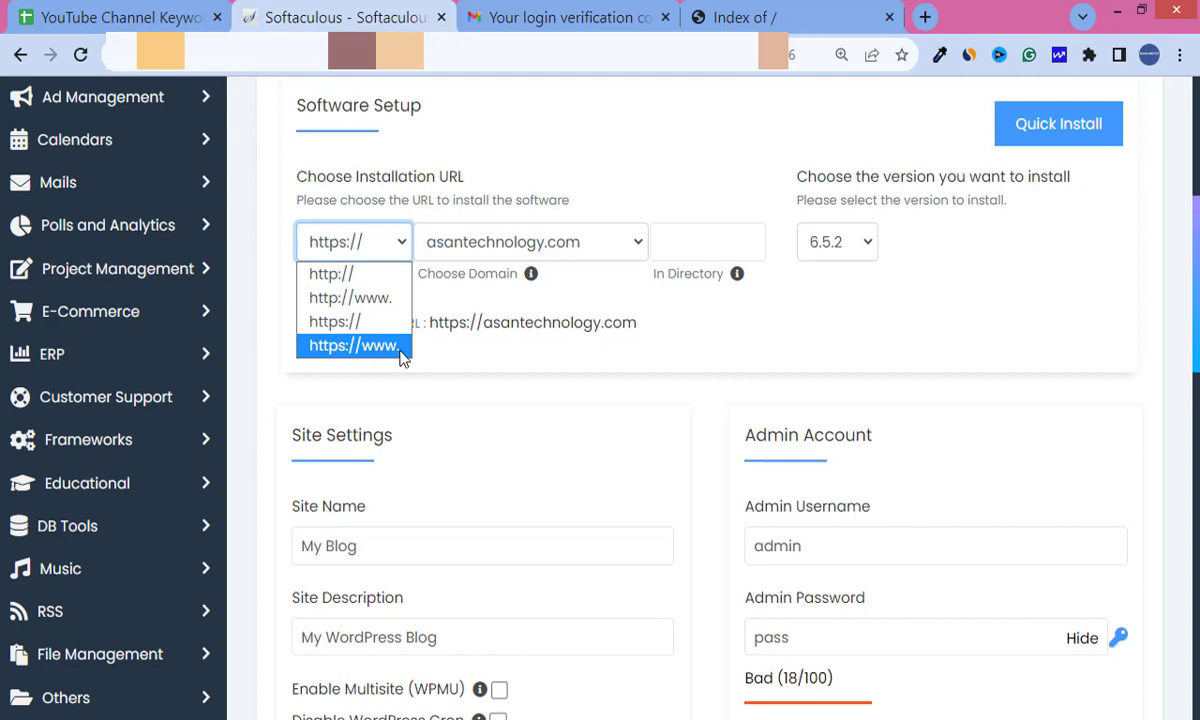
left_click(350, 348)
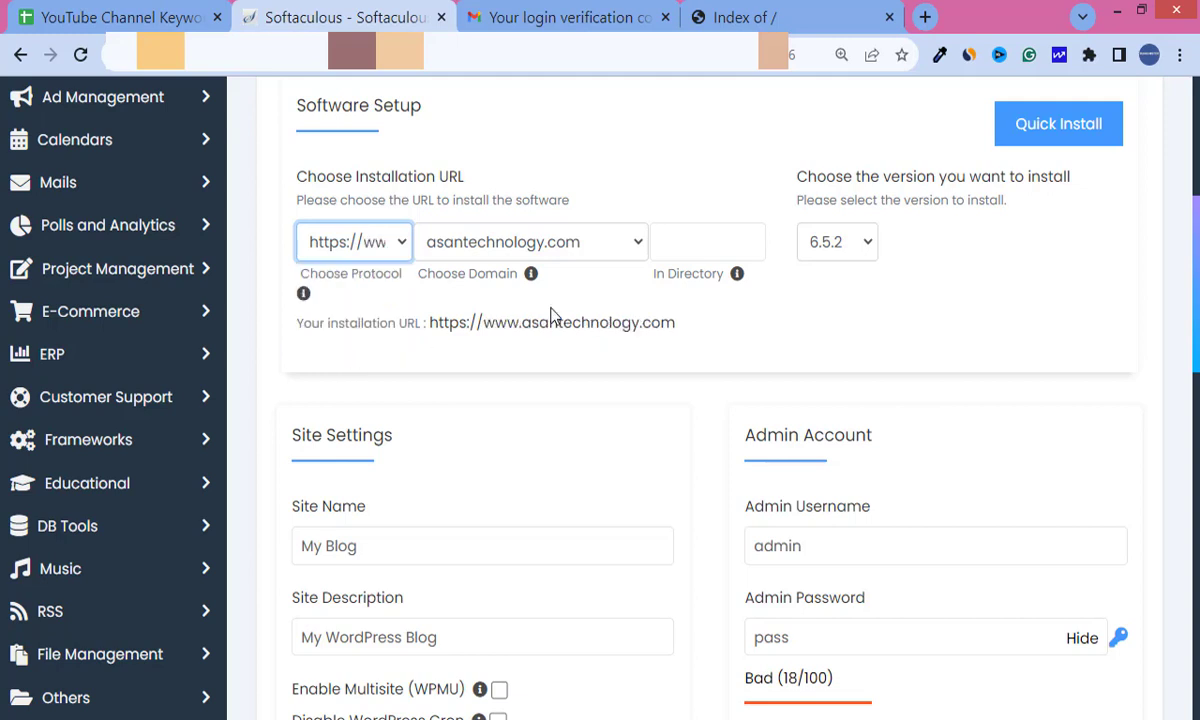
left_click(614, 257)
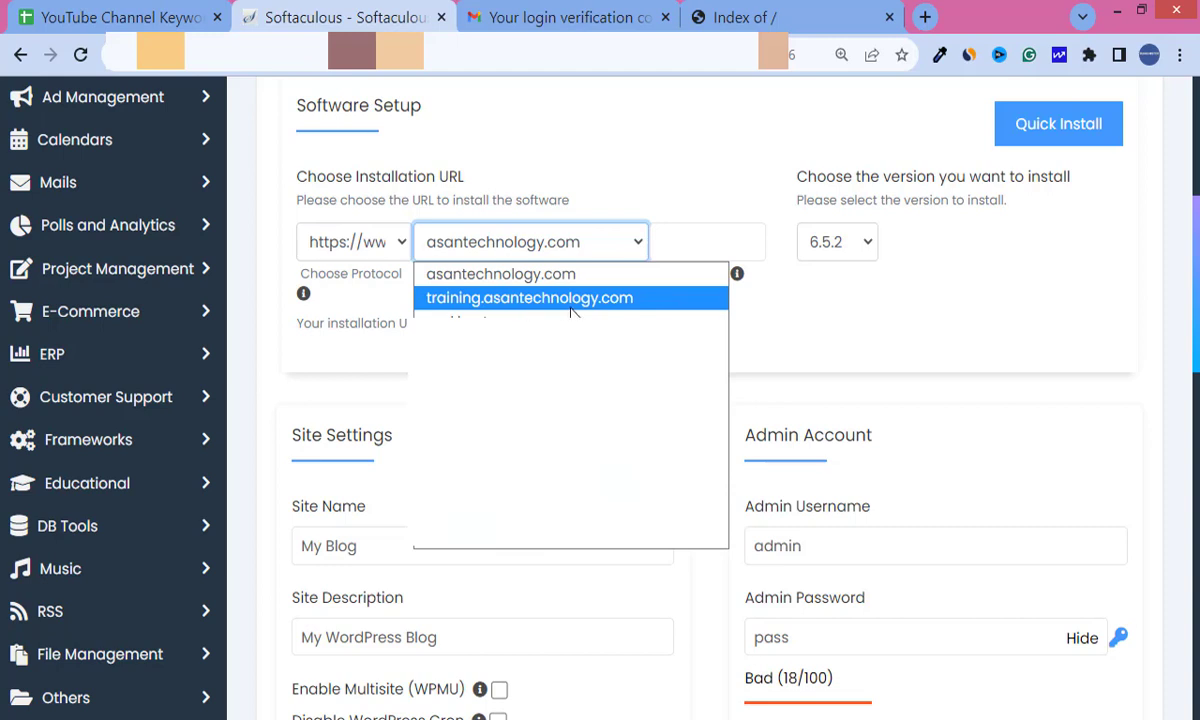
left_click(508, 298)
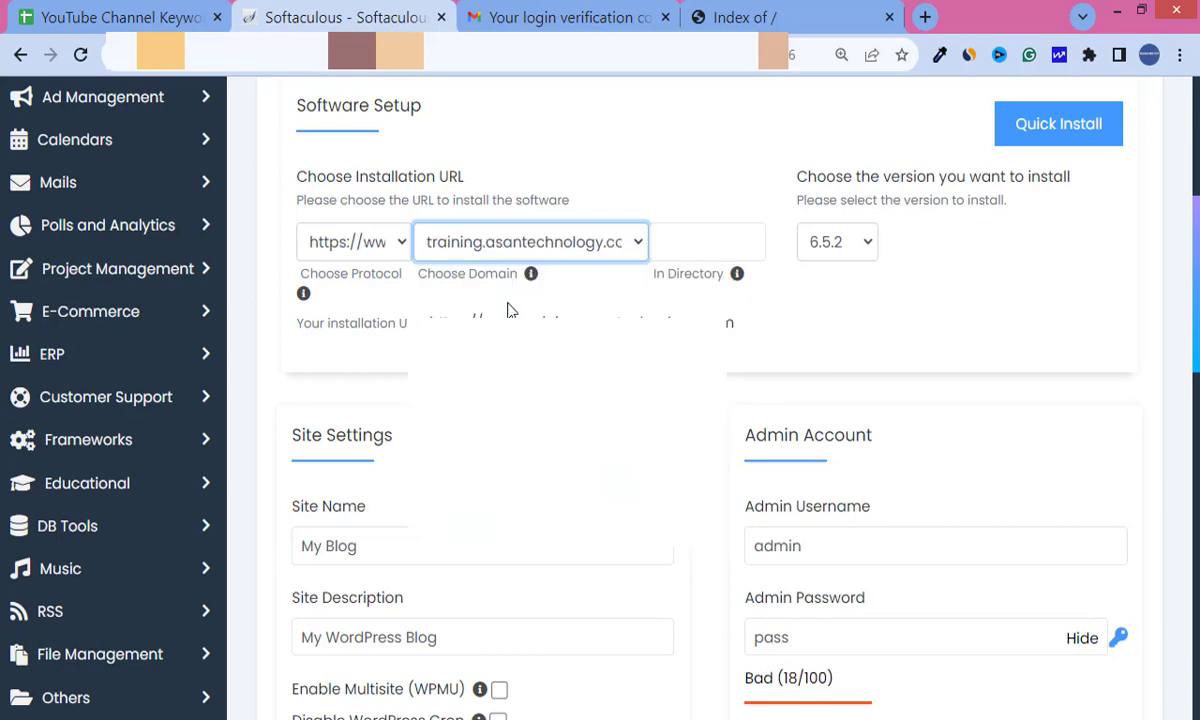
Leave the installation directory empty and select WordPress version 6.5.2.
left_click(733, 249)
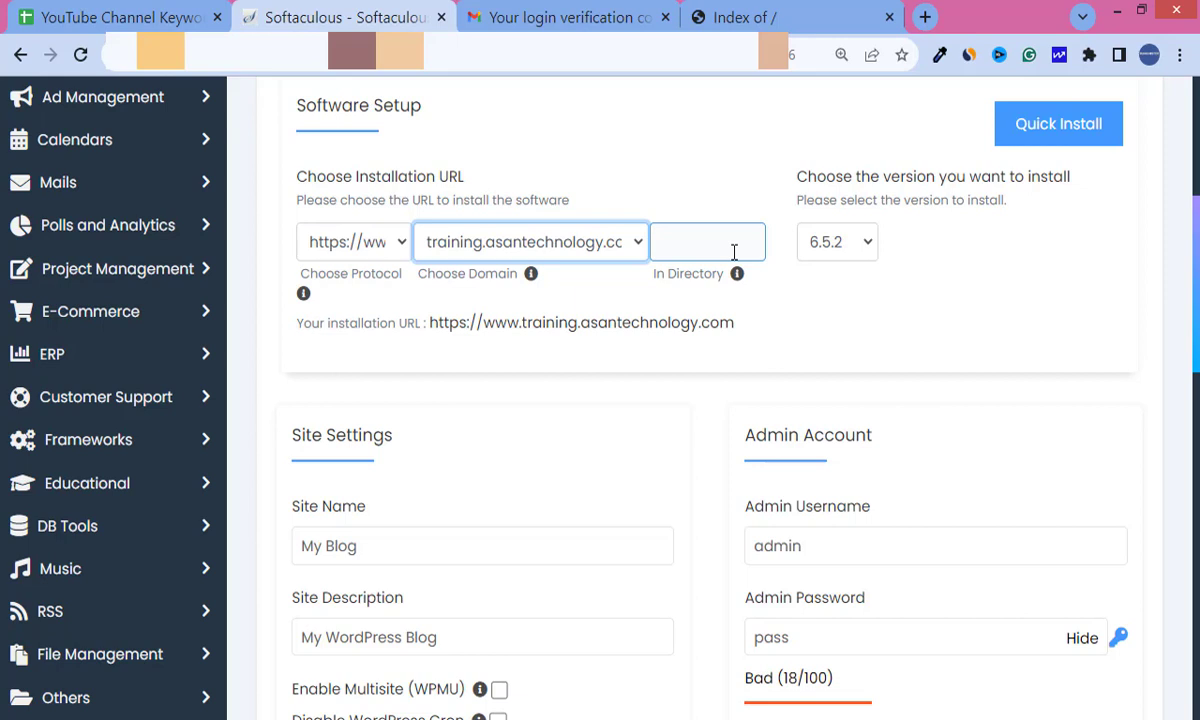
left_click(866, 258)
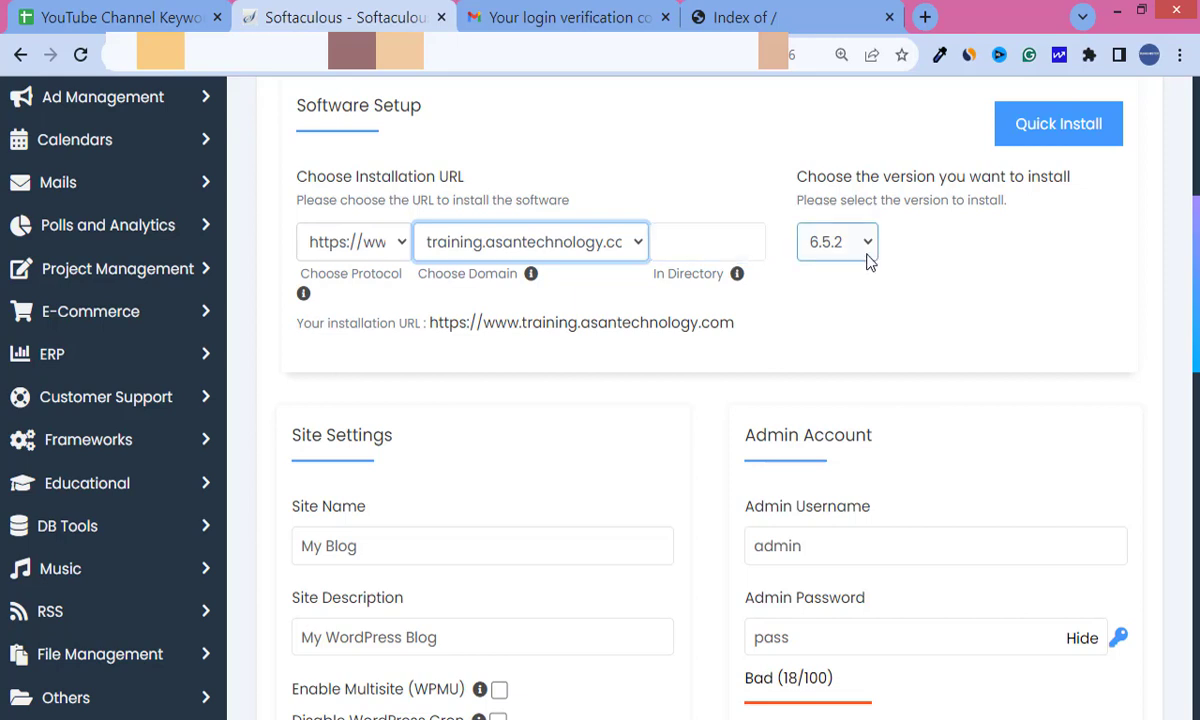
left_click(867, 257)
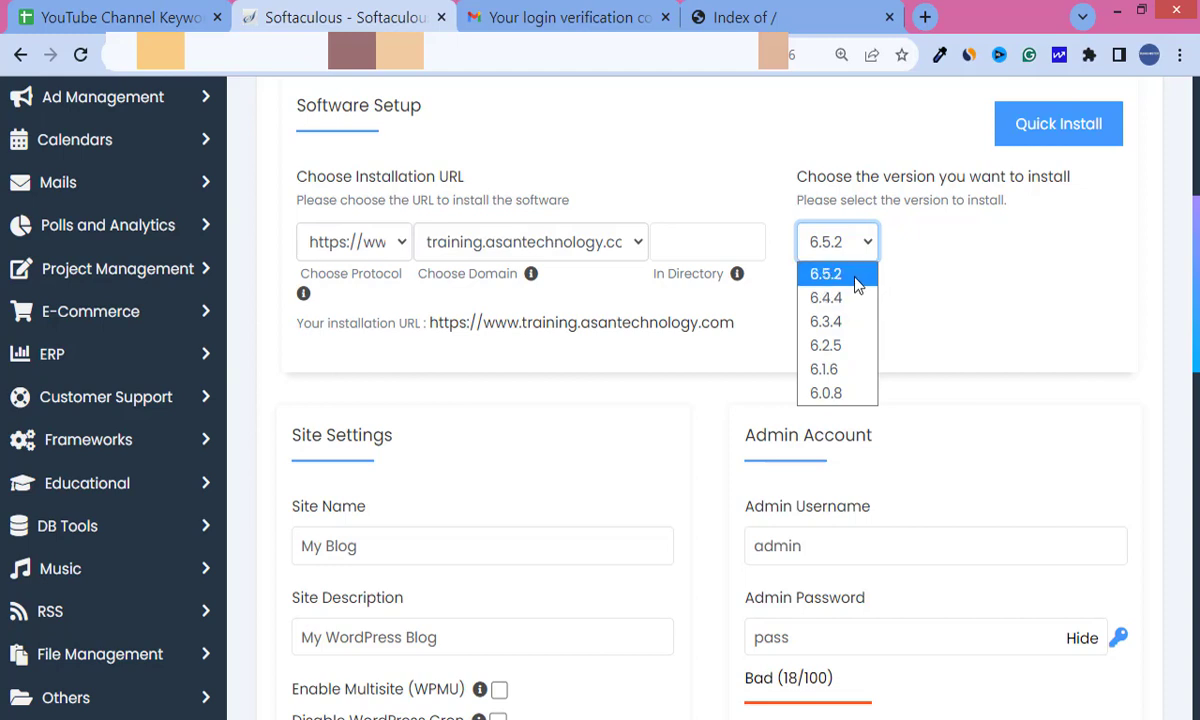
left_click(857, 286)
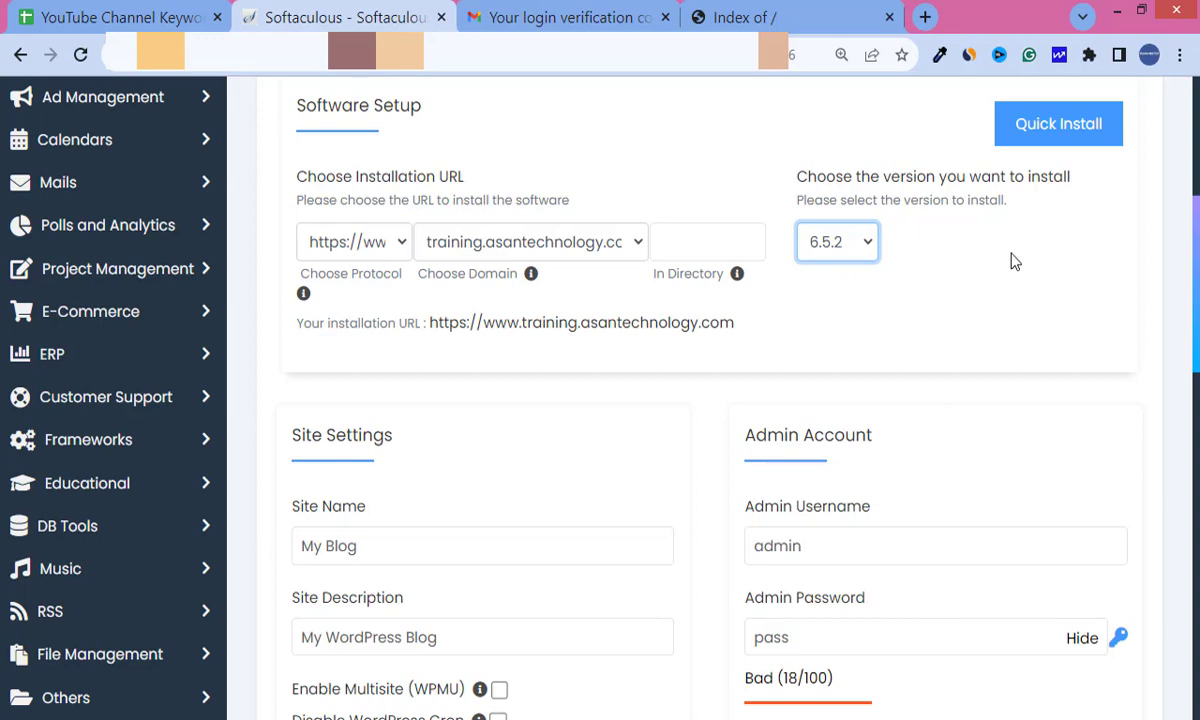
Replace the default site name in the site settings with Training.
left_click_drag(1198, 262, 1198, 351)
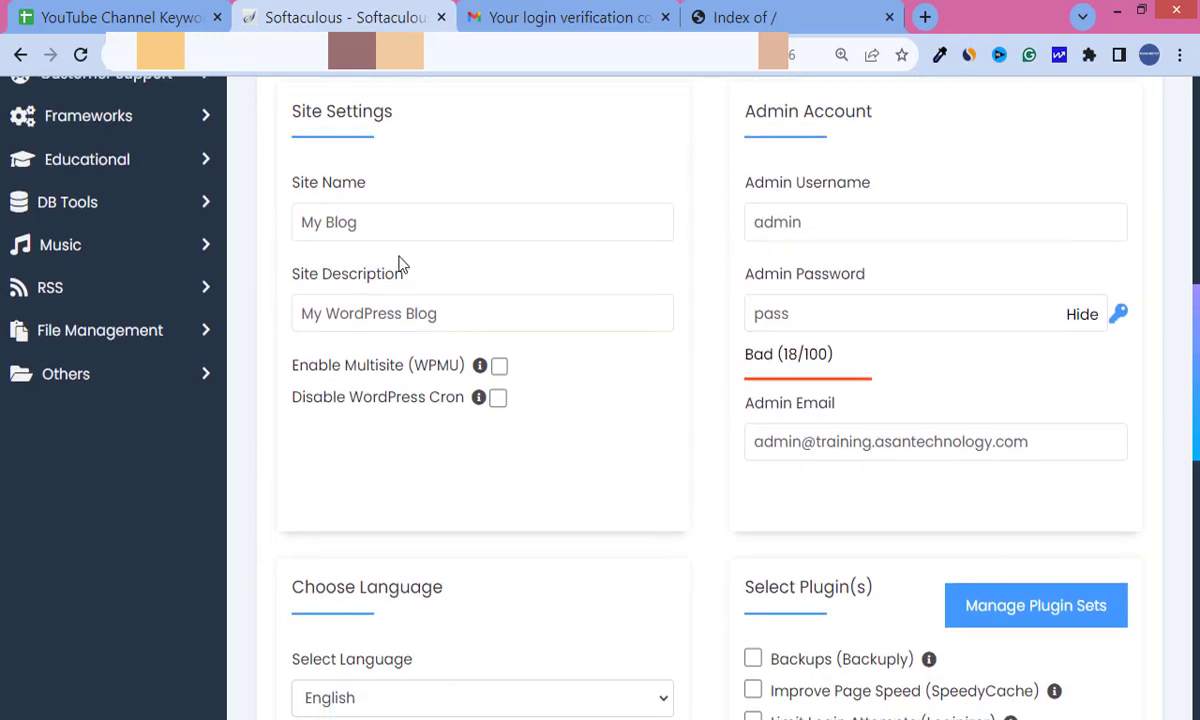
left_click(360, 230)
left_click_drag(360, 230, 302, 230)
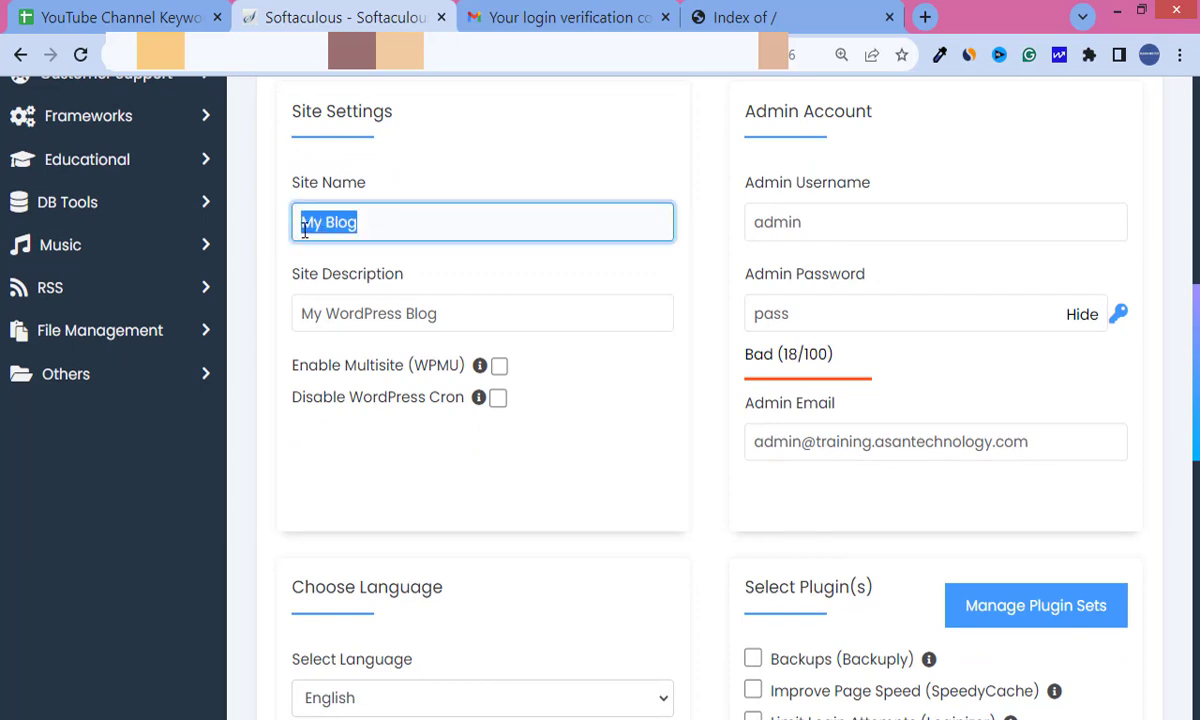
type("Tr")
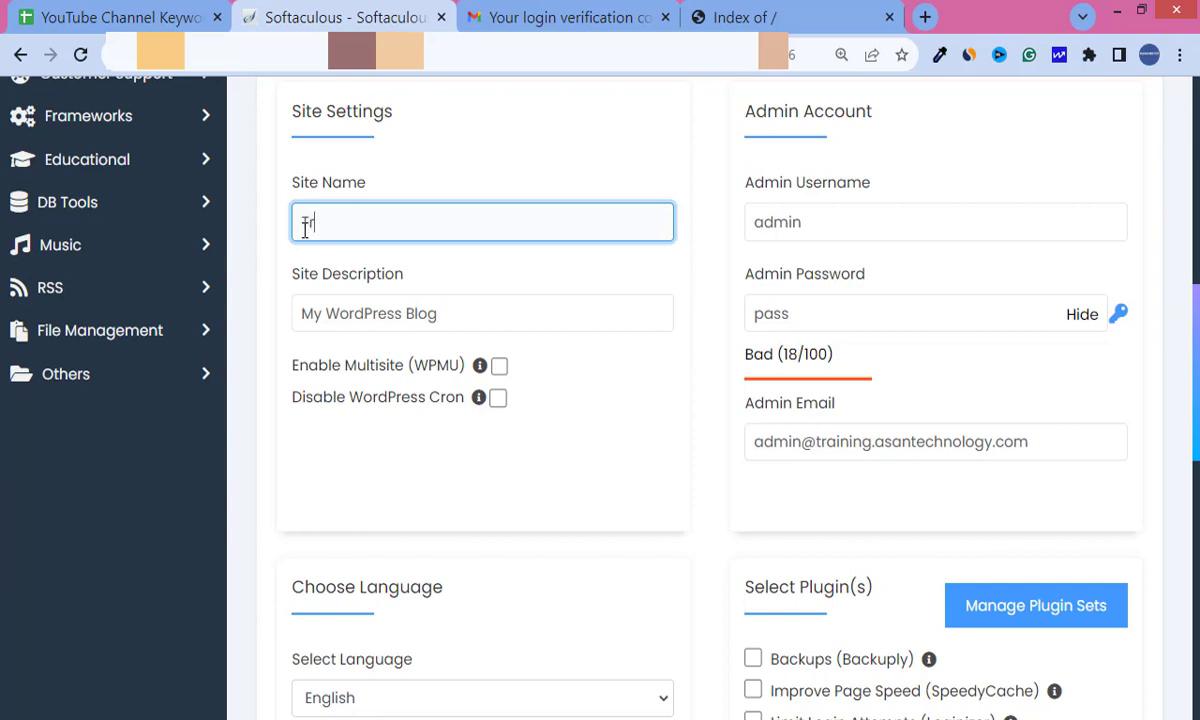
type("aining")
Set the admin username to asantechnology and enter a strong admin password.
left_click(824, 231)
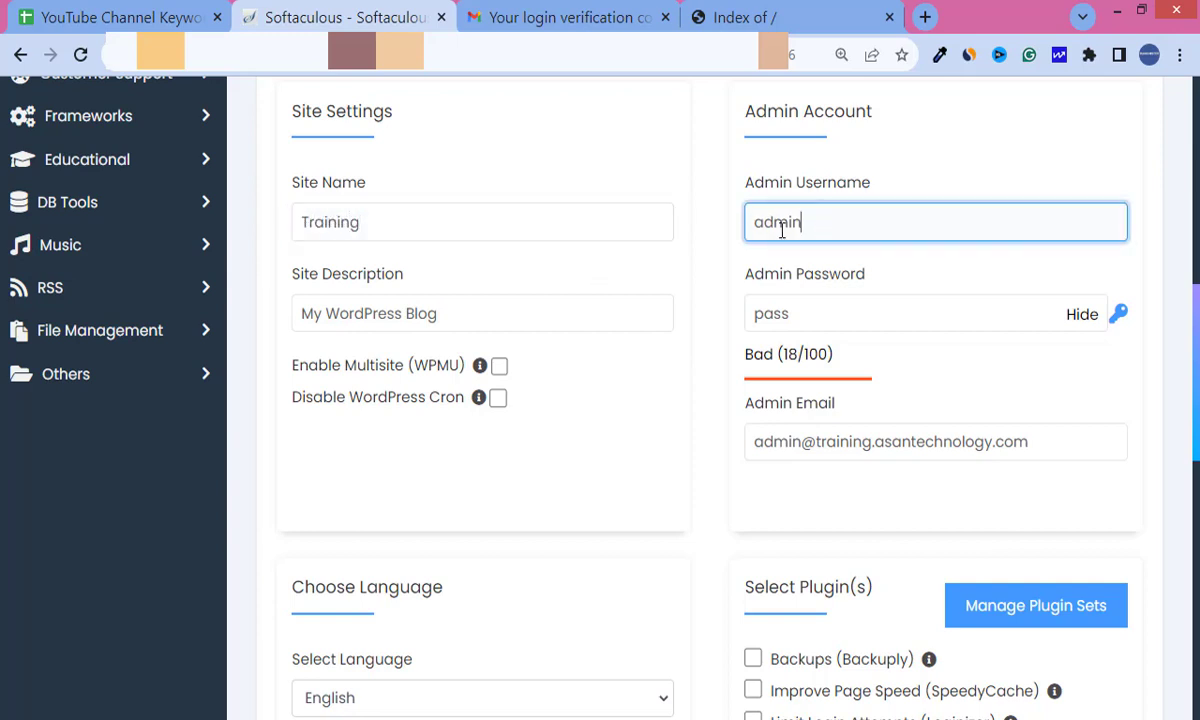
left_click_drag(824, 231, 737, 238)
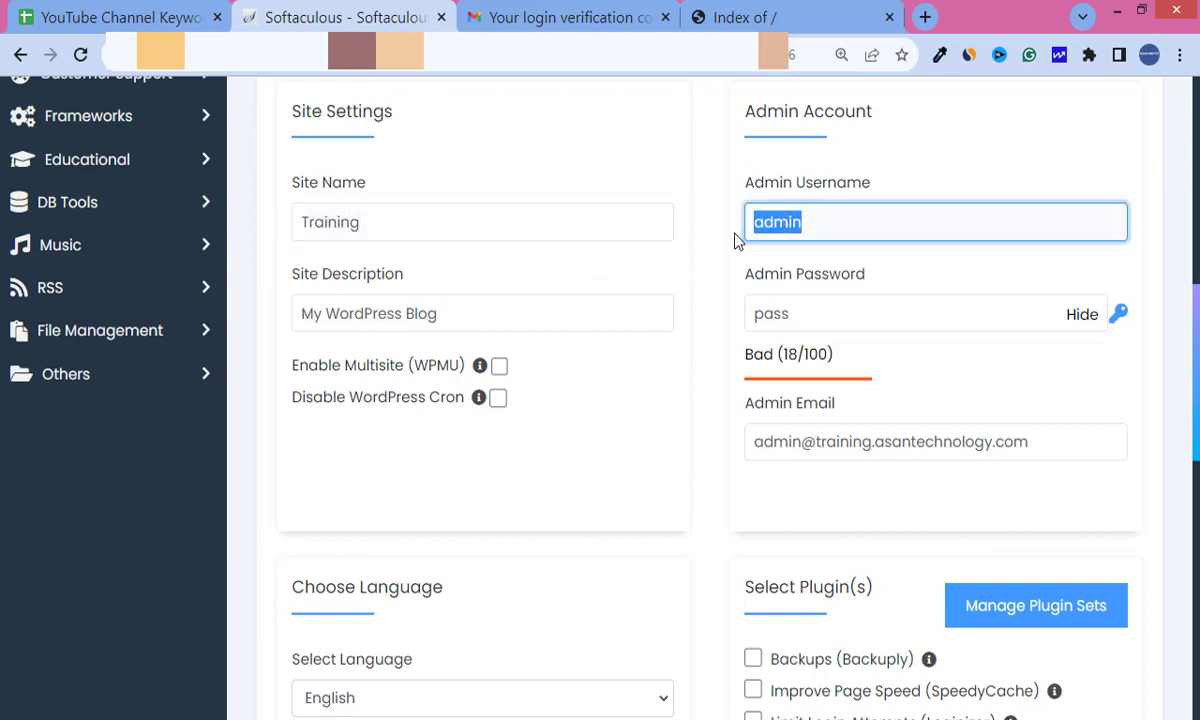
left_click(833, 221)
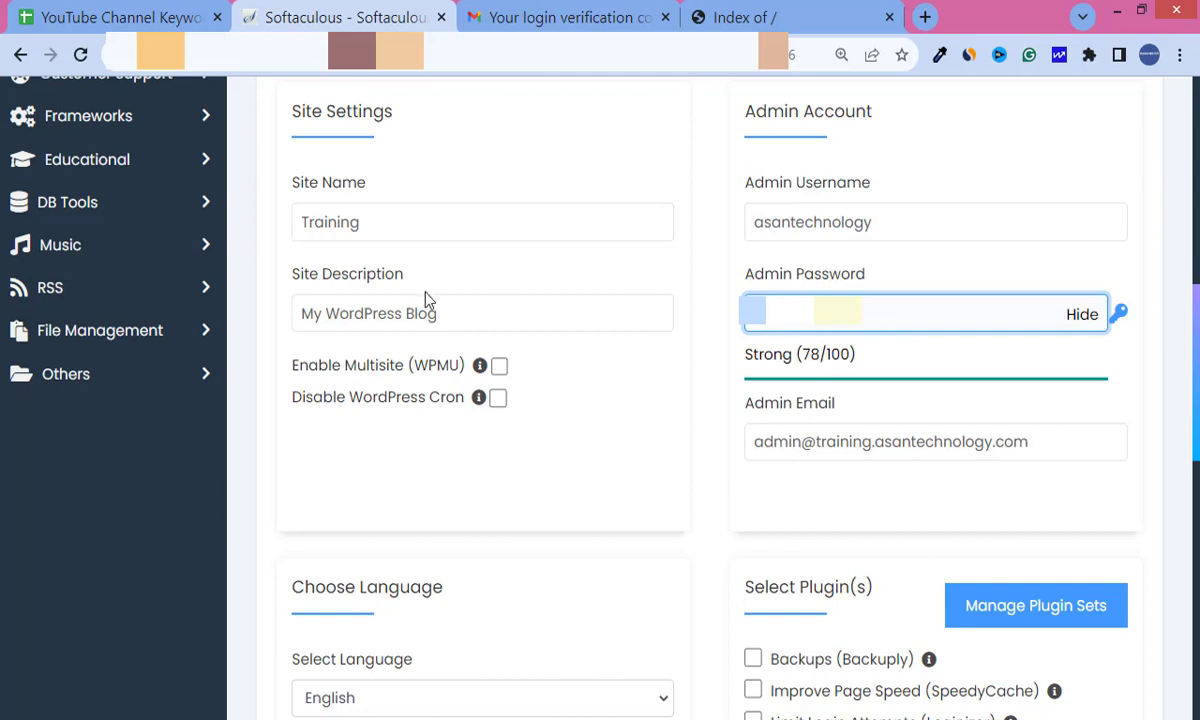
Replace the default site description with Free Computer Cources.
left_click(452, 316)
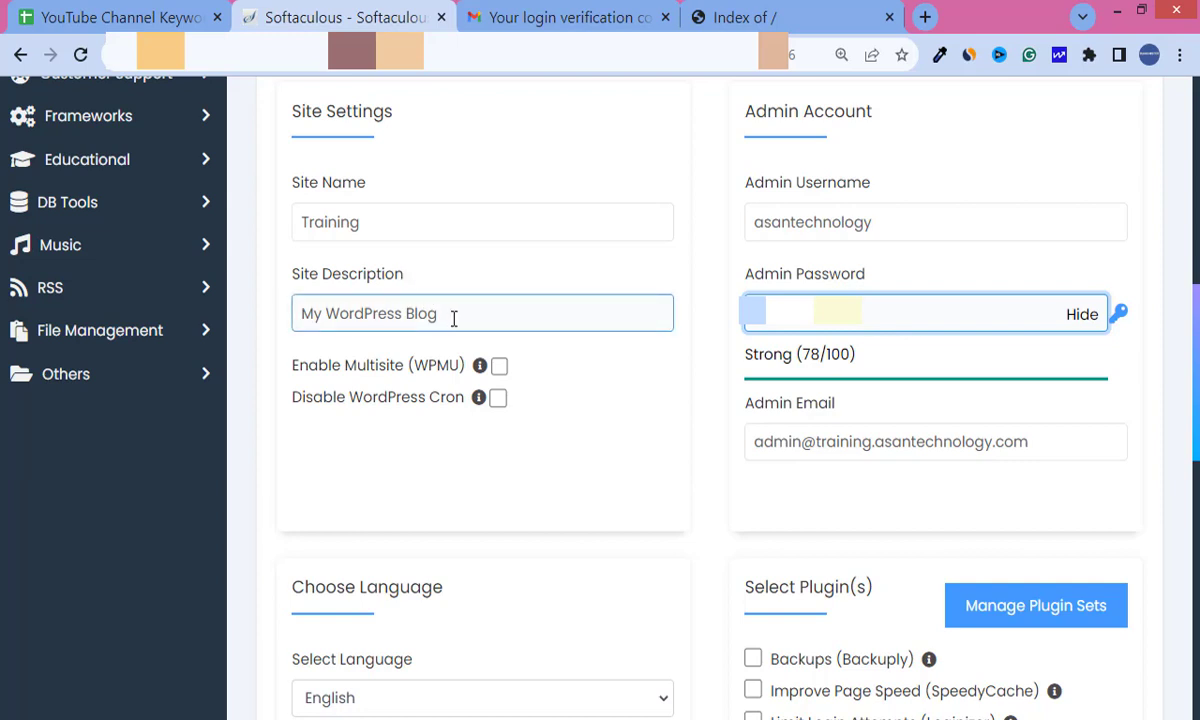
left_click_drag(452, 316, 260, 316)
key("BackSpace")
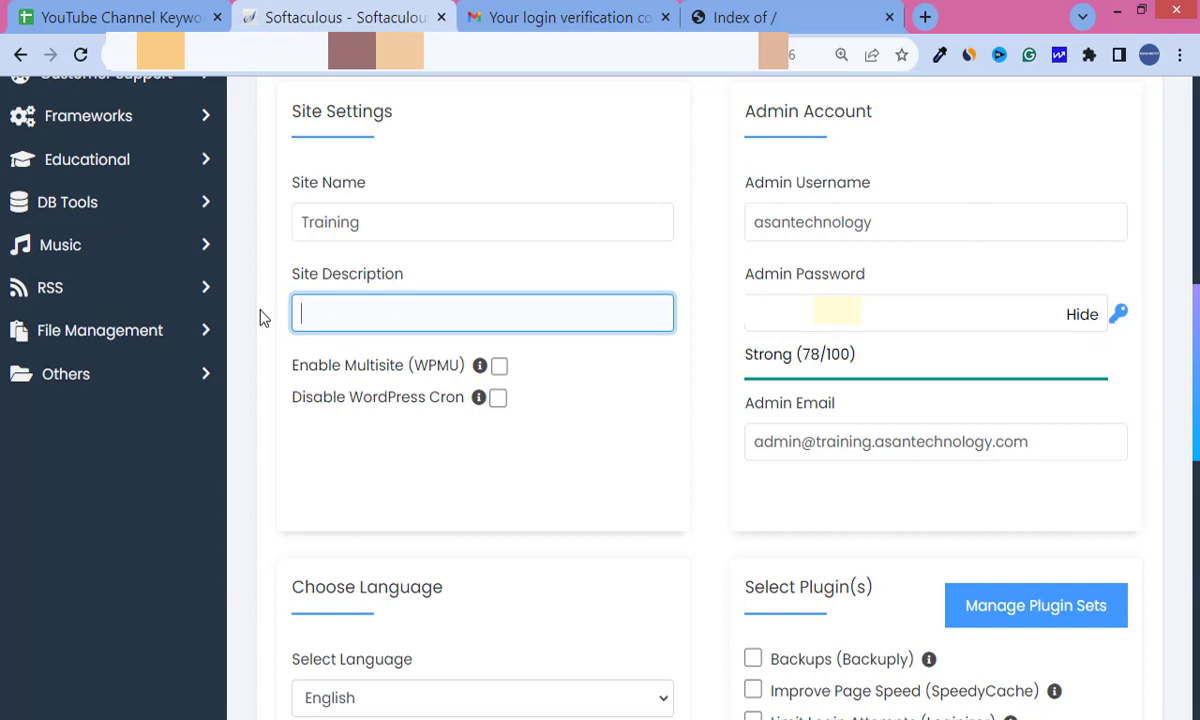
type("Free Computer Cour")
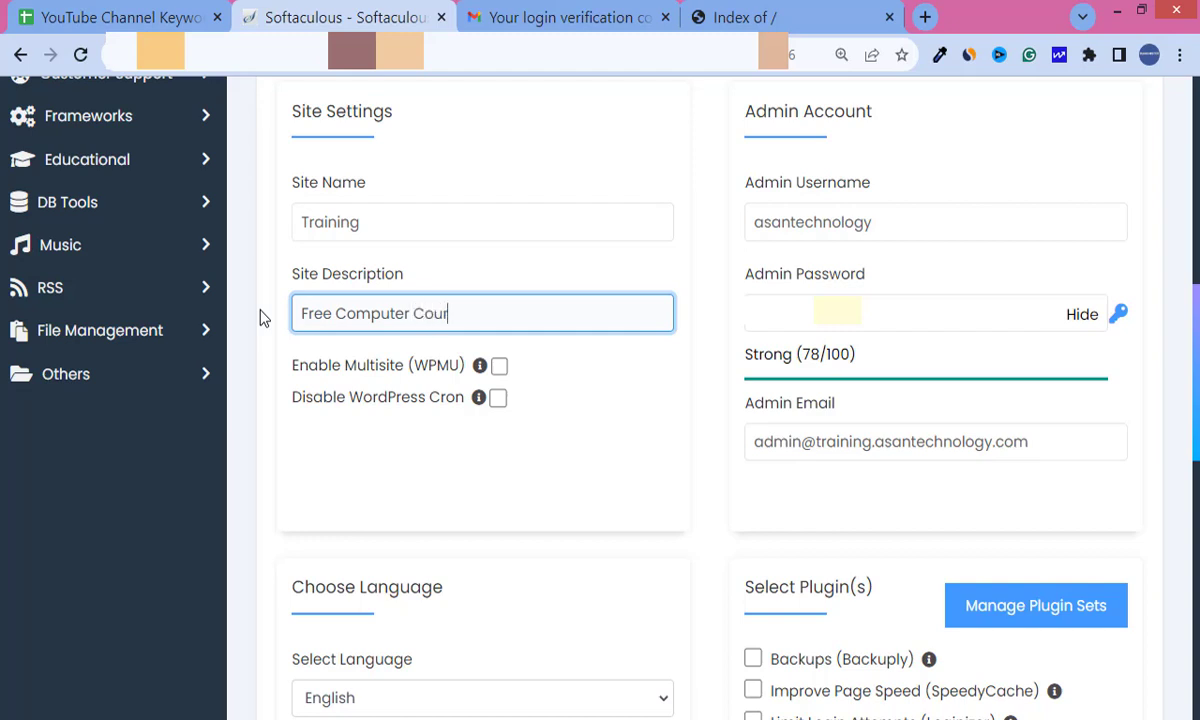
type("ces")
Change the site name to Asan Technology and check the wording of the site description.
left_click(395, 214)
left_click_drag(396, 214, 285, 222)
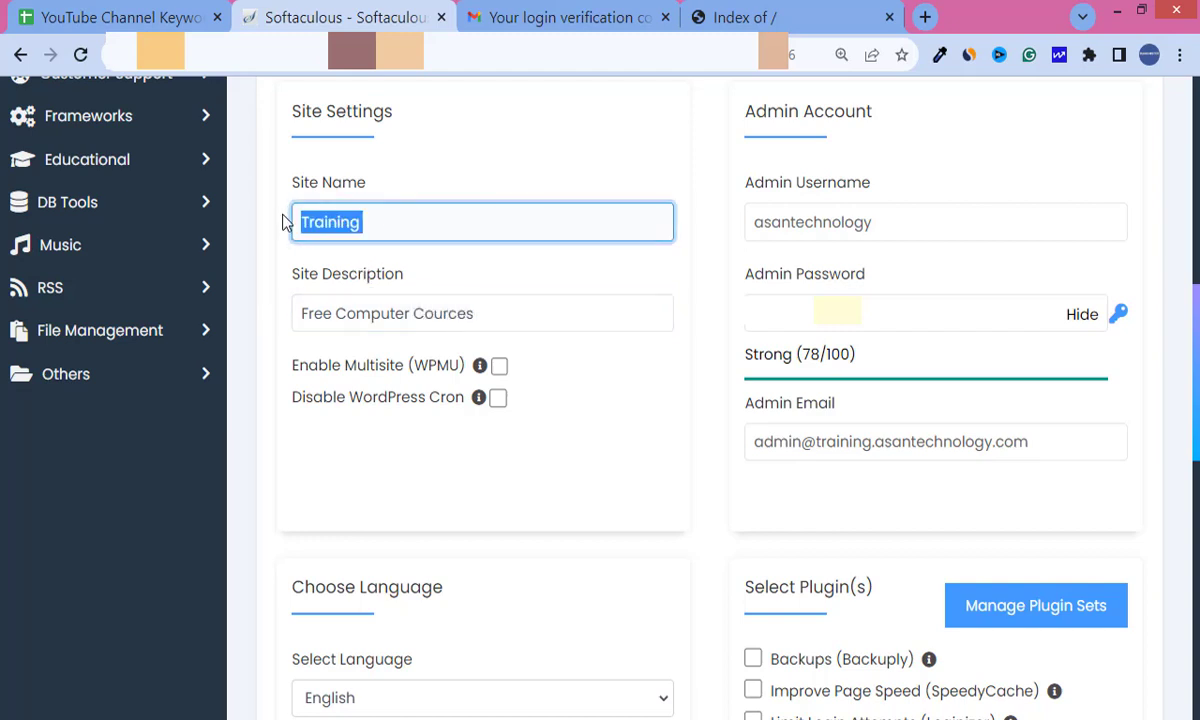
key("BackSpace")
type("Asan Techno")
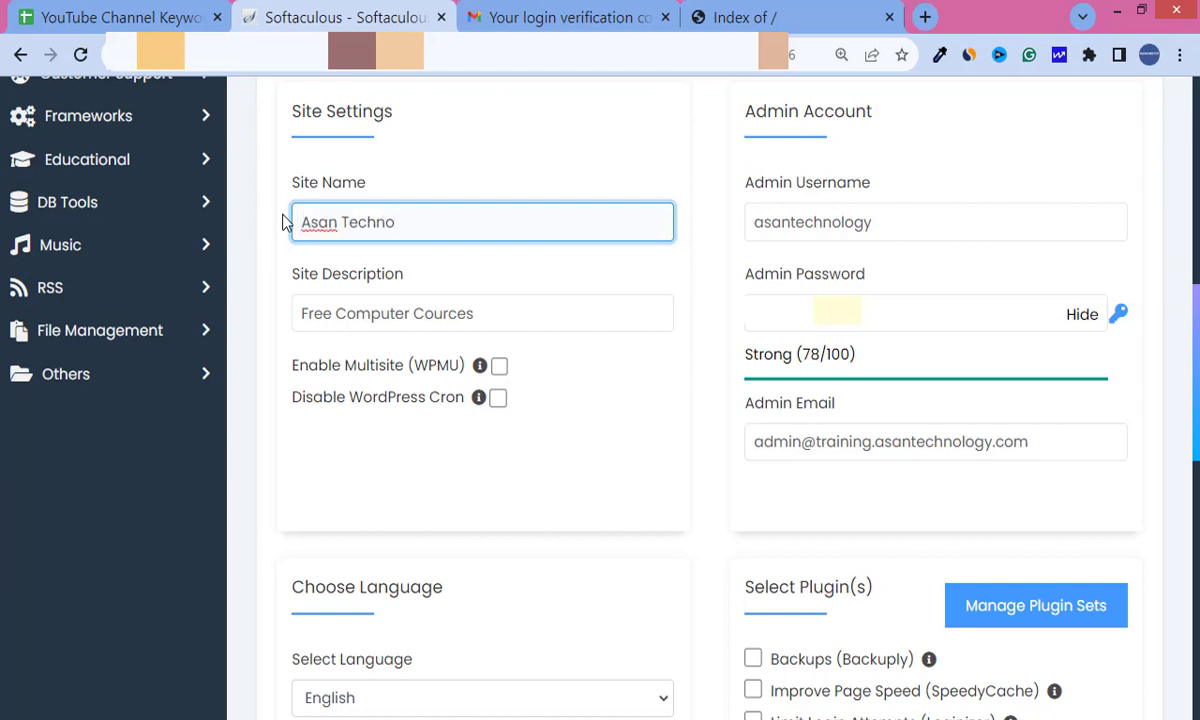
type("logy")
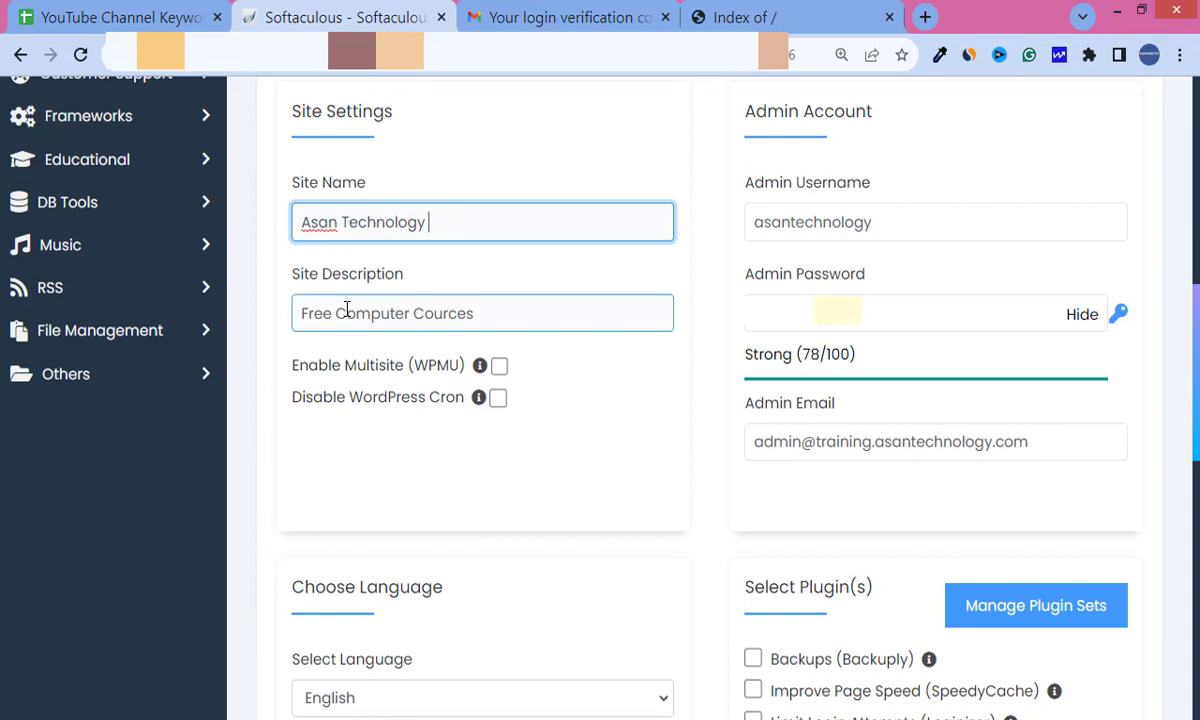
left_click_drag(322, 313, 407, 318)
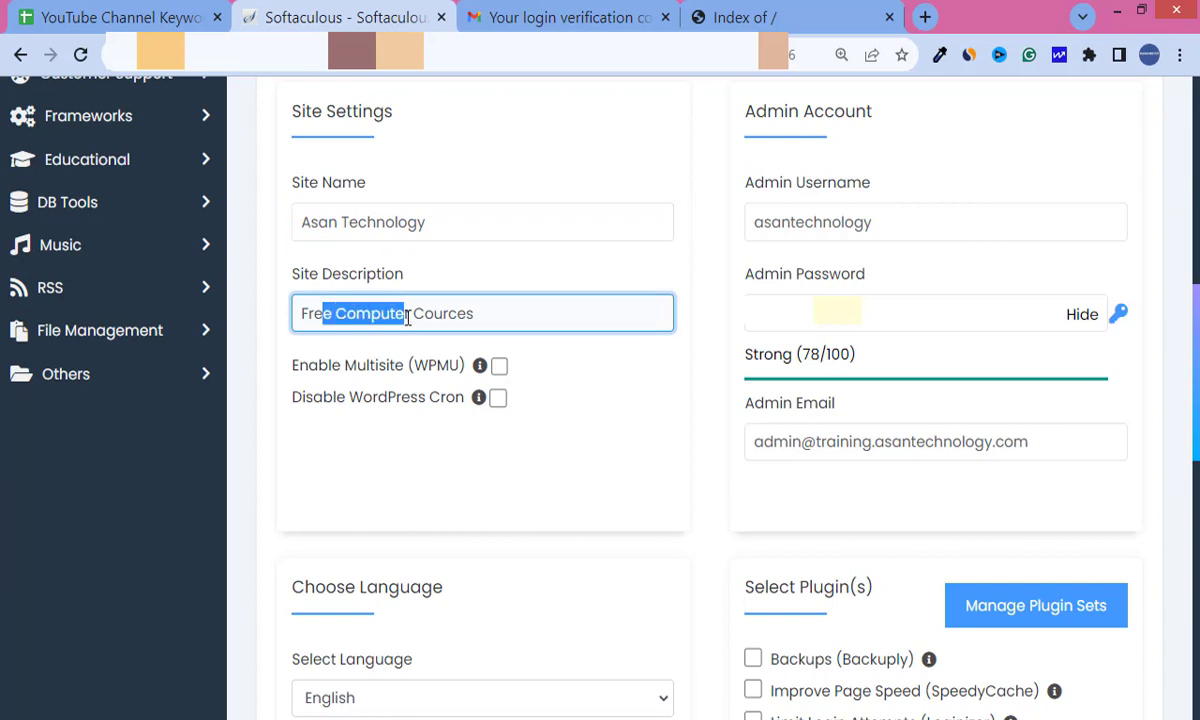
left_click(470, 313)
Review the site language choices, keep English, and look over the remaining installation options down to the end of the form.
scroll(903, 385, "down", 5)
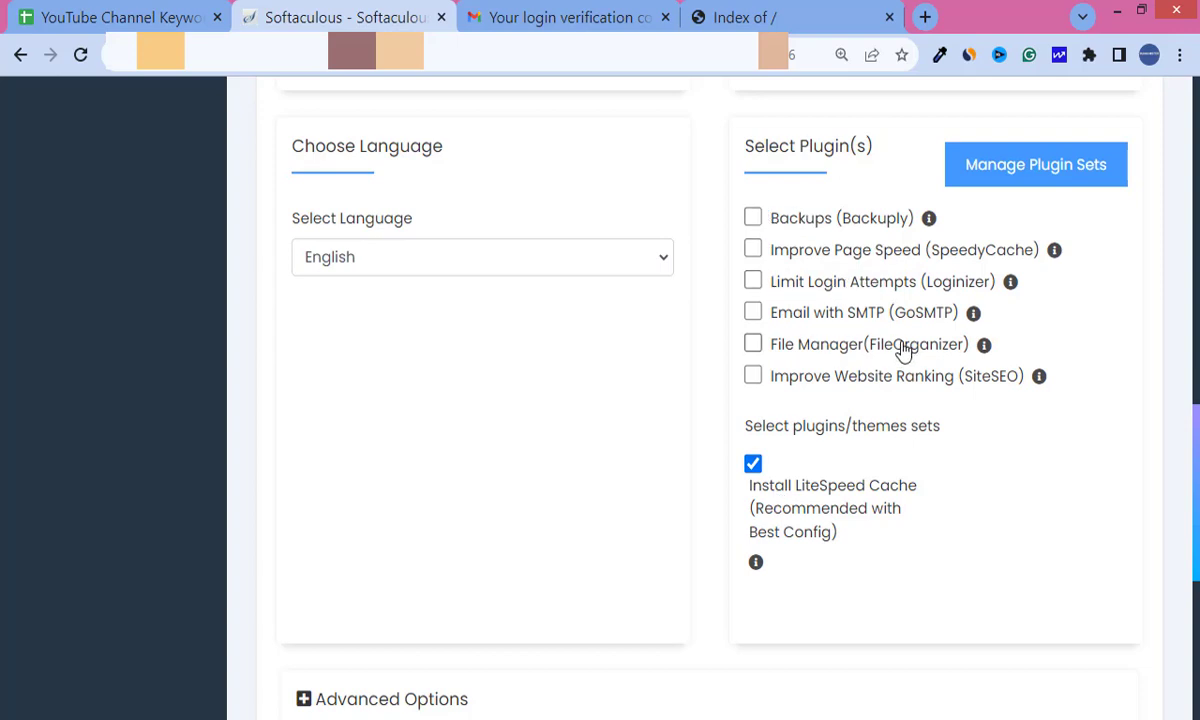
left_click(405, 221)
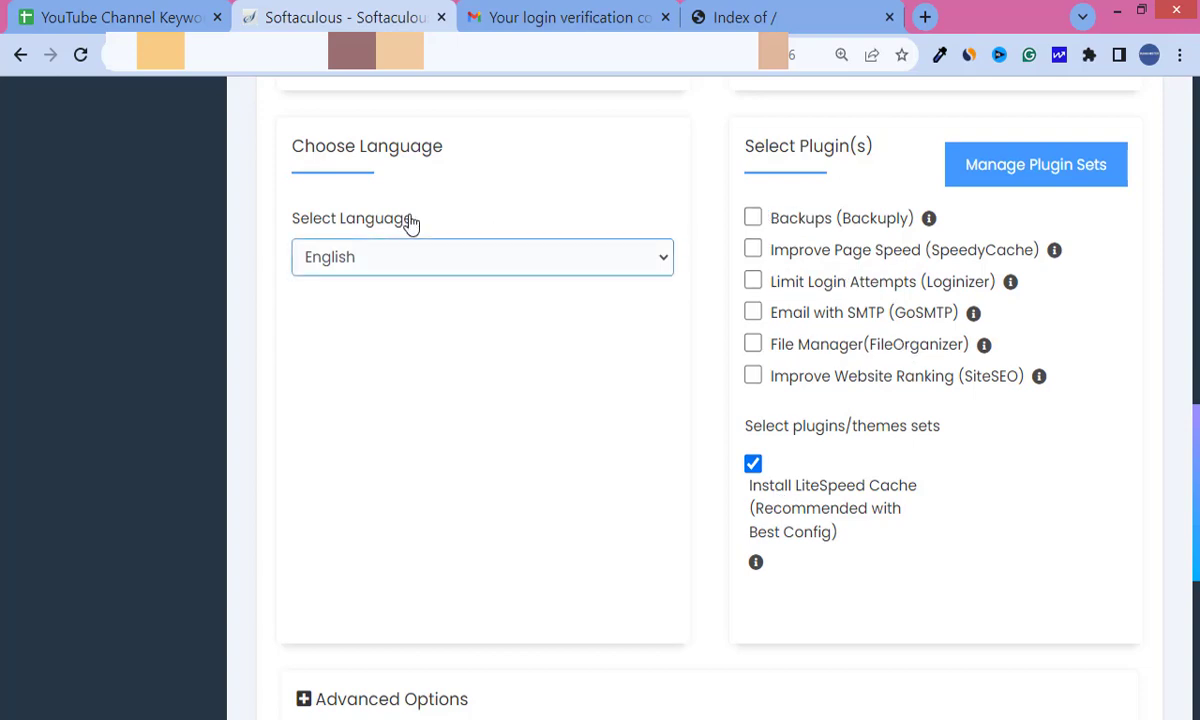
left_click(430, 262)
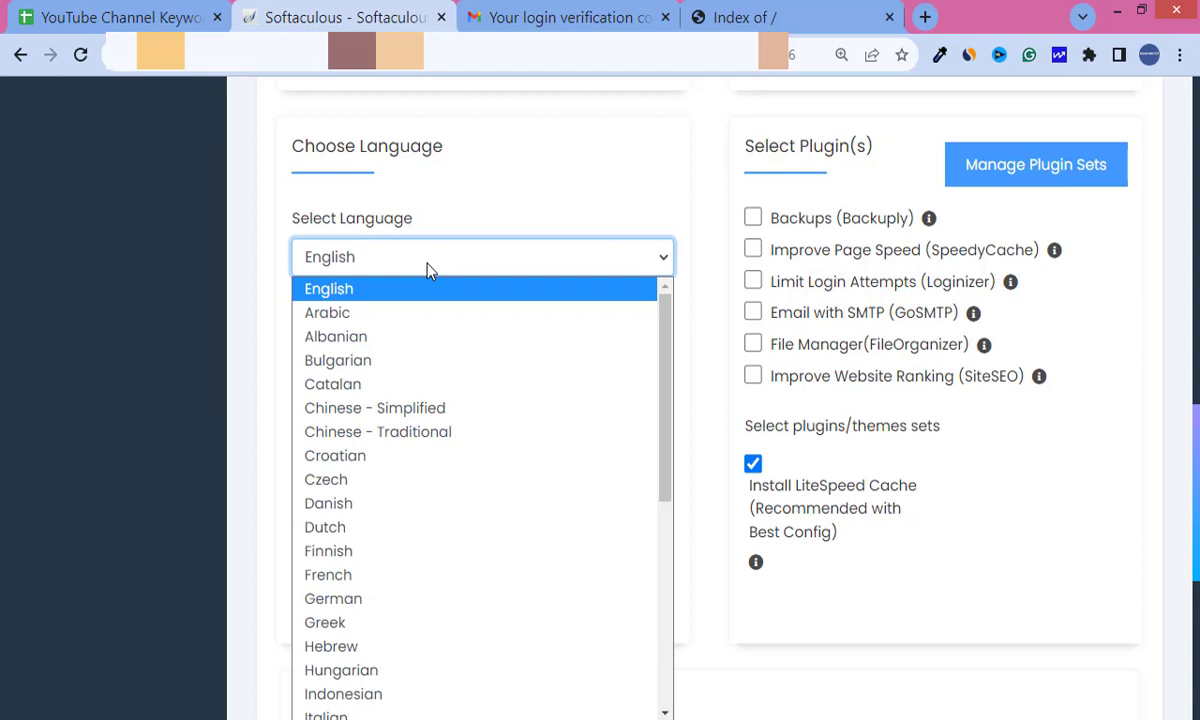
scroll(683, 335, "down", 5)
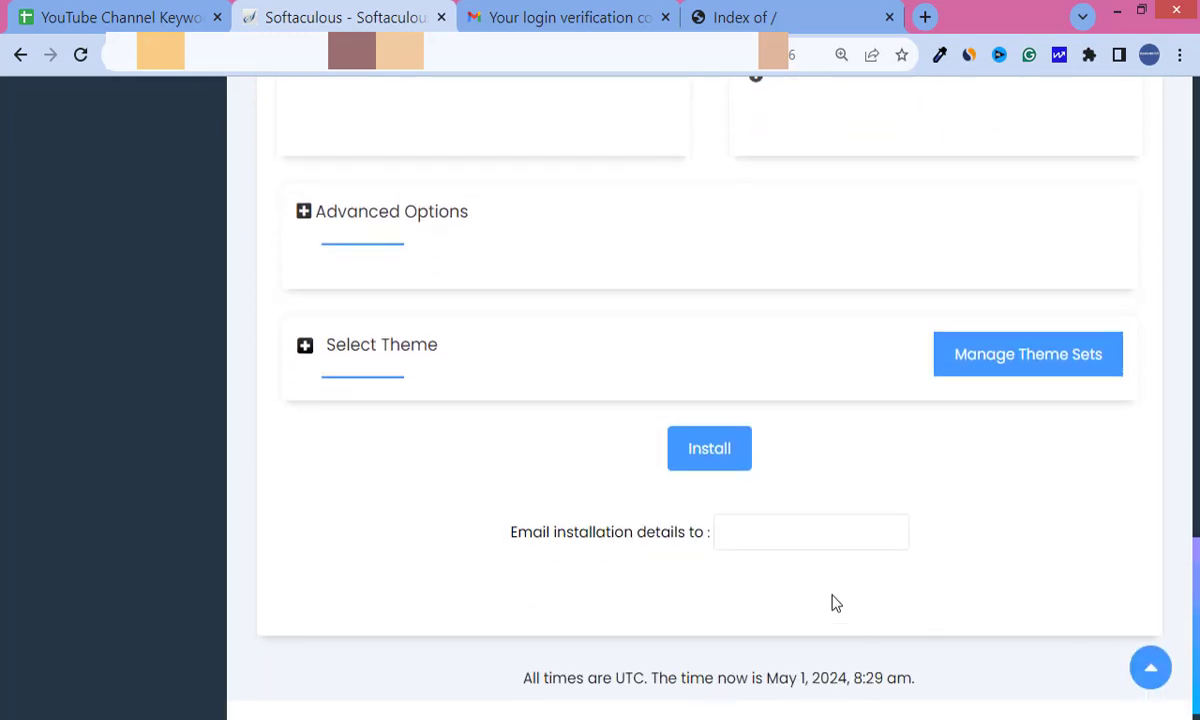
Enter the e-mail address that should receive the installation details and start the WordPress installation.
left_click(778, 537)
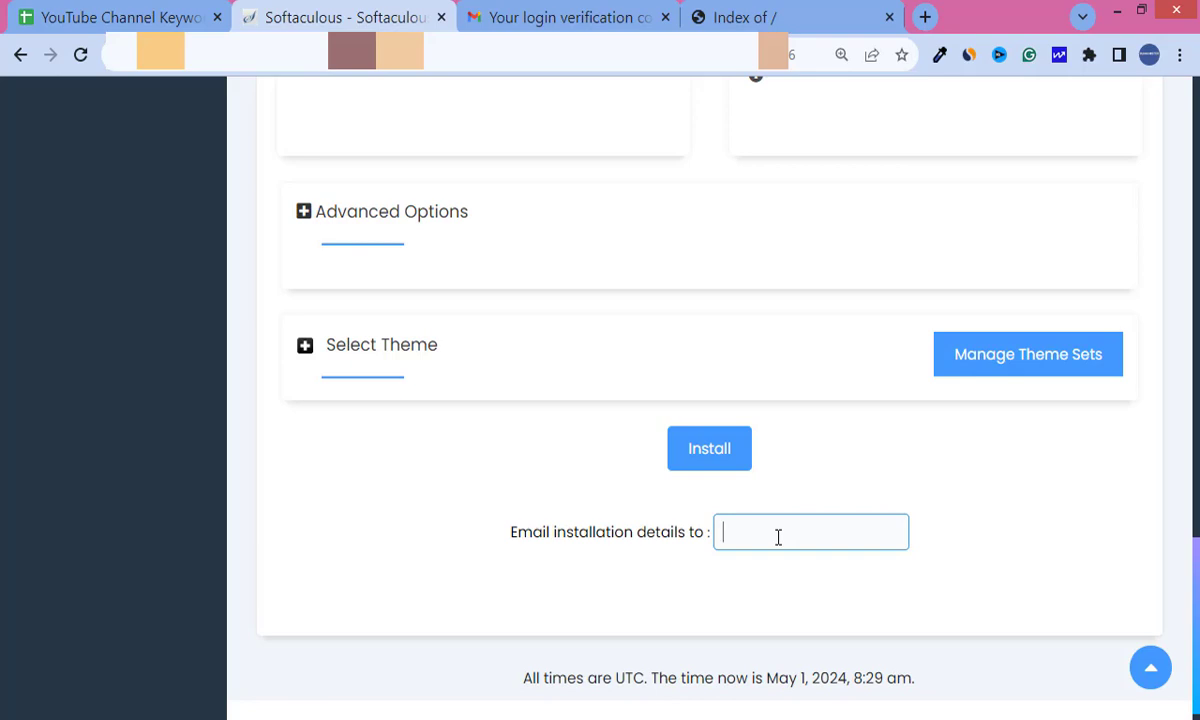
type("as")
left_click(705, 448)
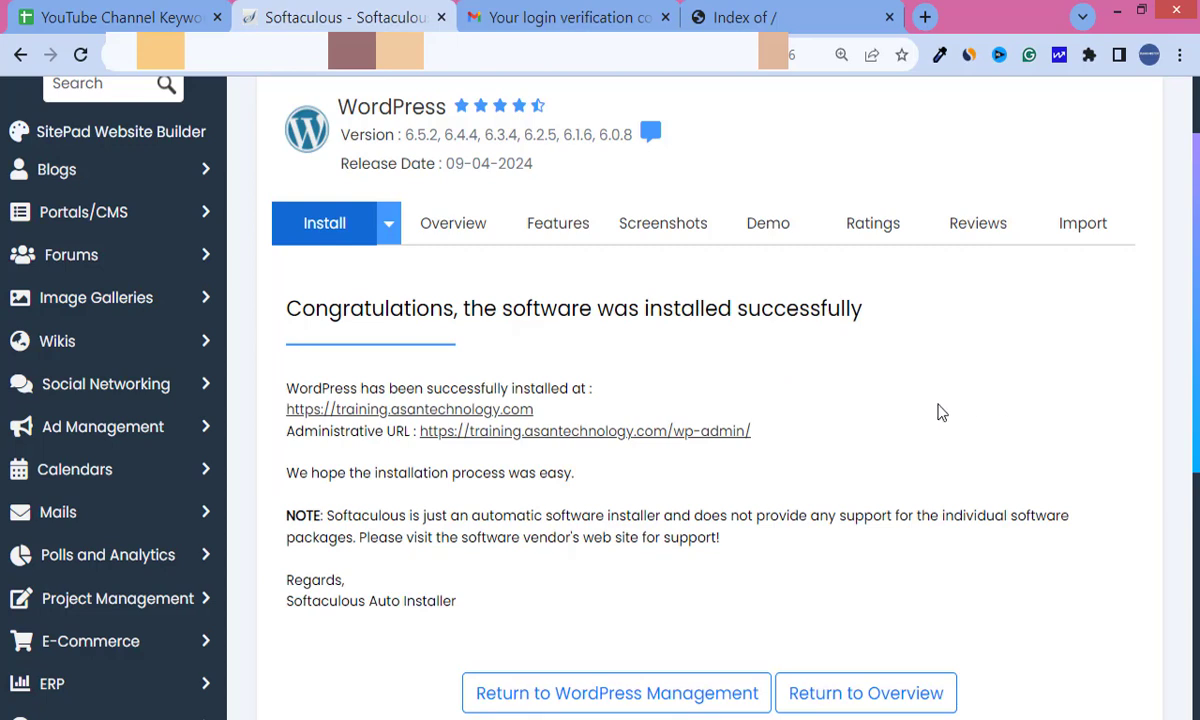
Open the installed site training.asantechnology.com in a new tab and look over its home page.
right_click(478, 411)
right_click(415, 411)
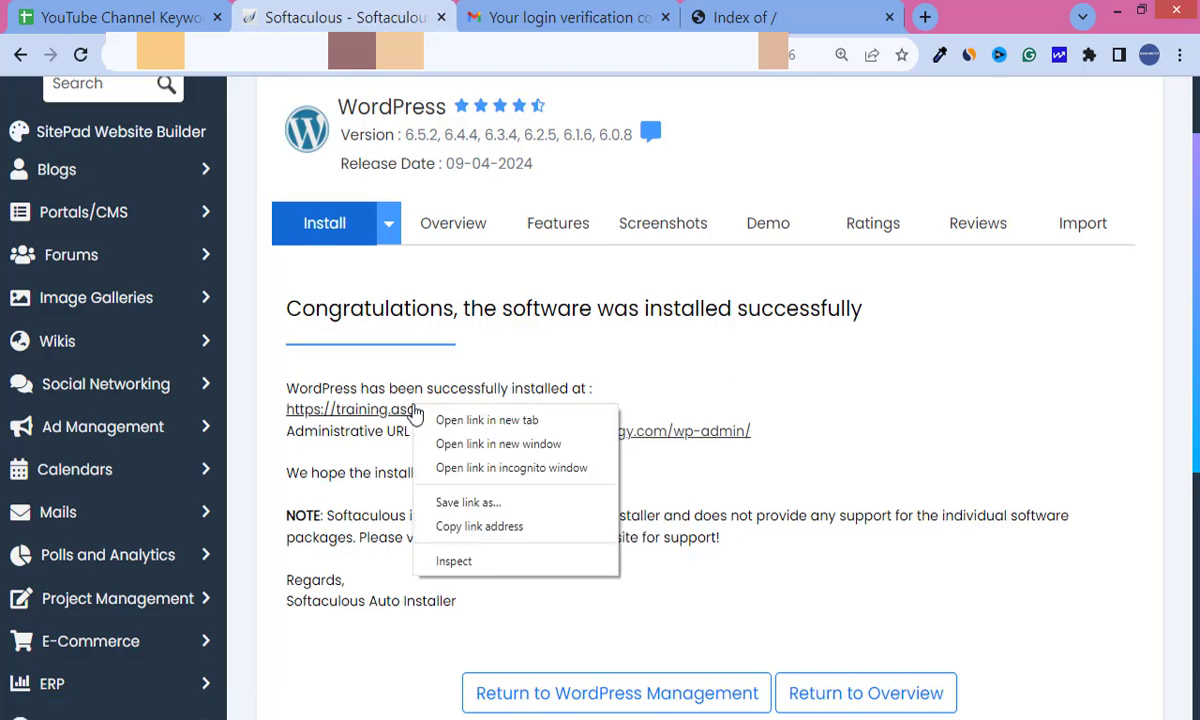
left_click(487, 420)
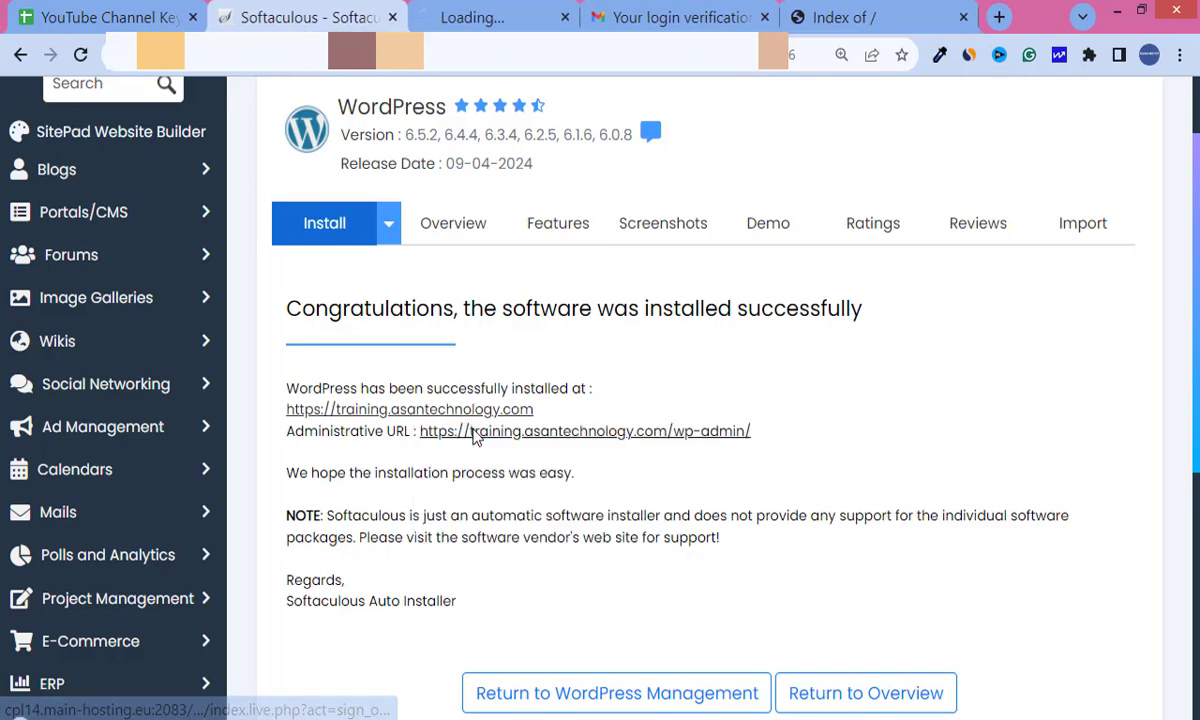
left_click(462, 16)
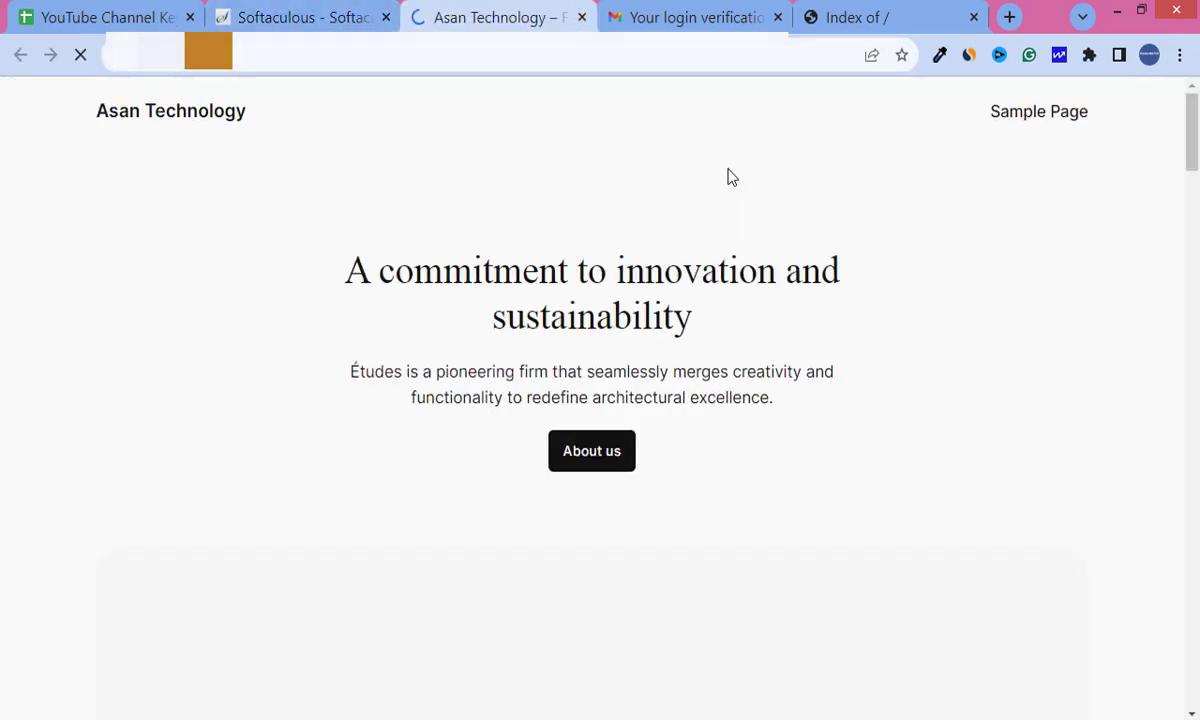
left_click_drag(1197, 160, 1197, 215)
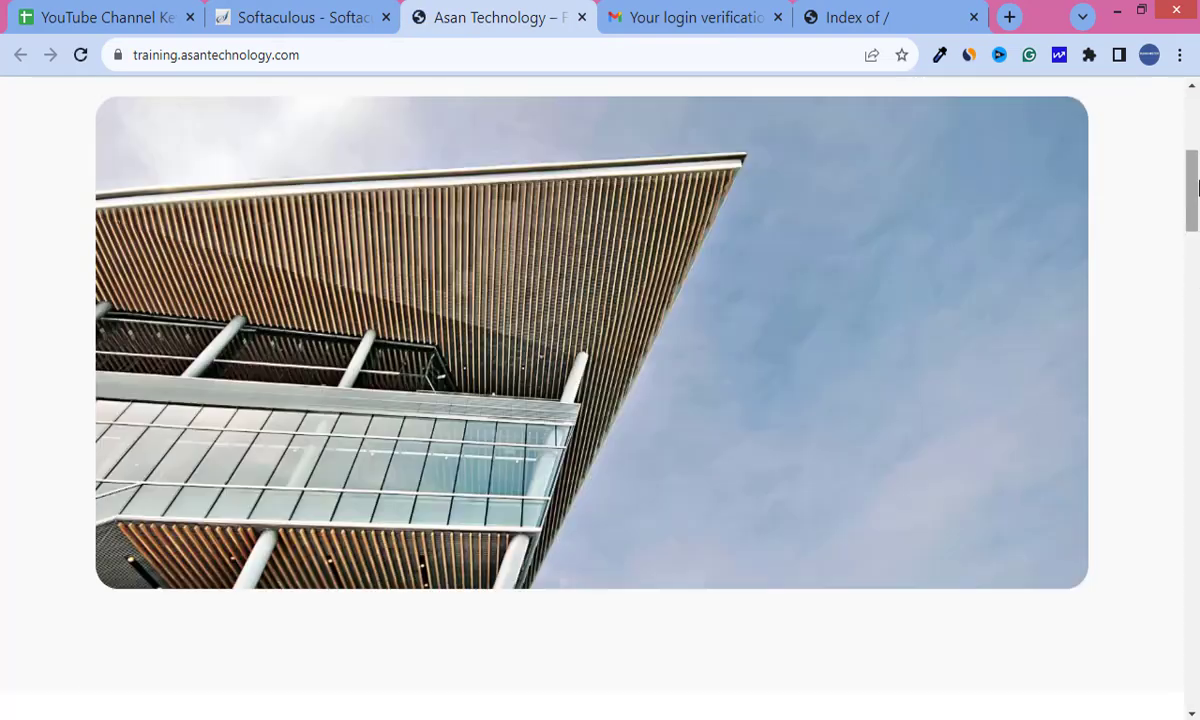
Compare the earlier Index of / page of the subdomain with the new Asan Technology home page.
left_click(918, 10)
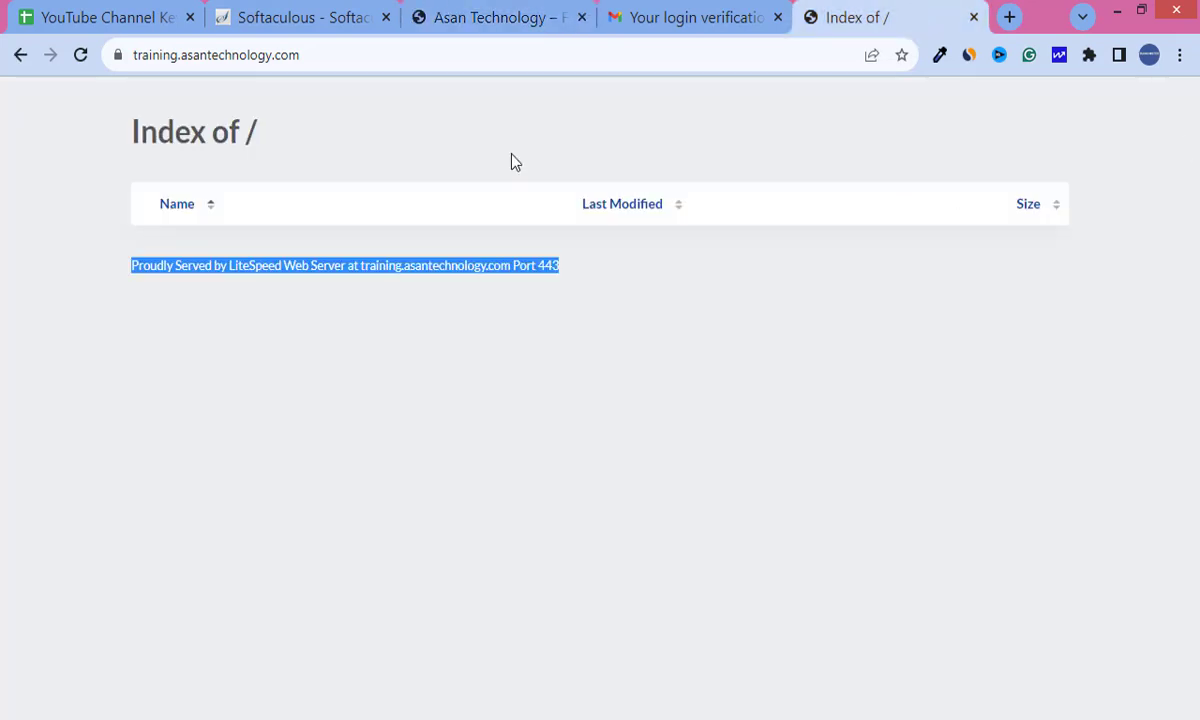
left_click(460, 12)
left_click_drag(1193, 212, 1193, 85)
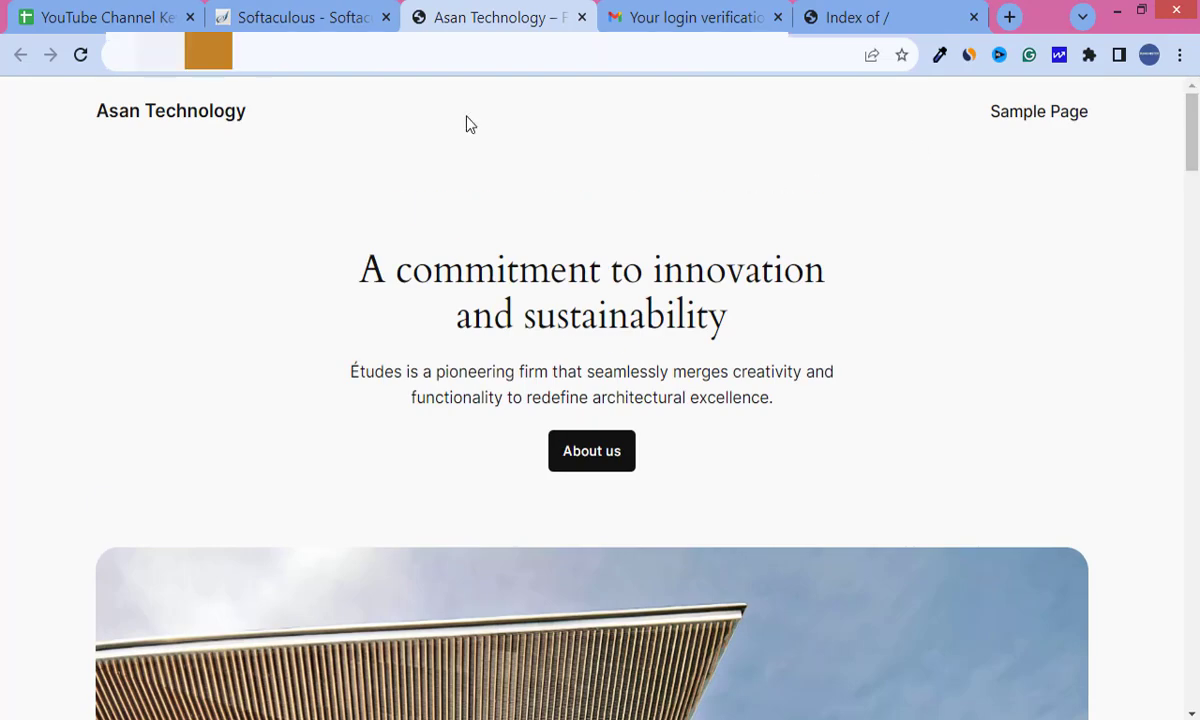
Open the site's administrative URL, training.asantechnology.com/wp-admin/, in a new tab from the Softaculous installation summary.
left_click(303, 10)
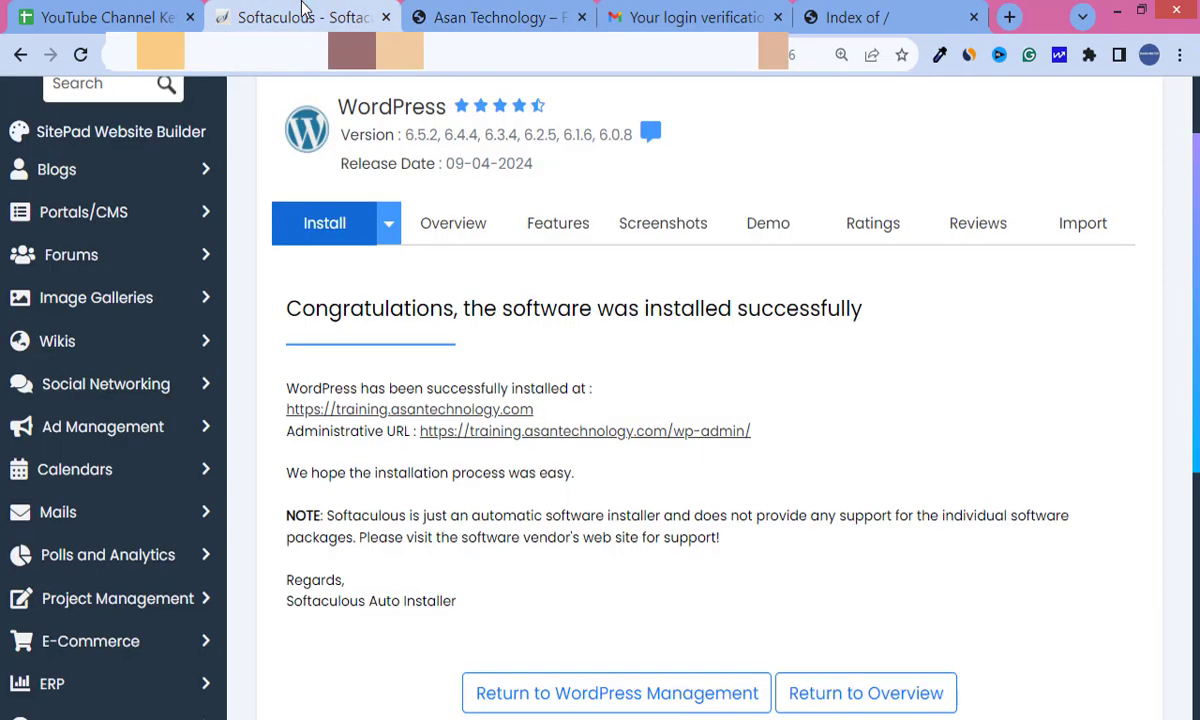
right_click(546, 436)
left_click(590, 446)
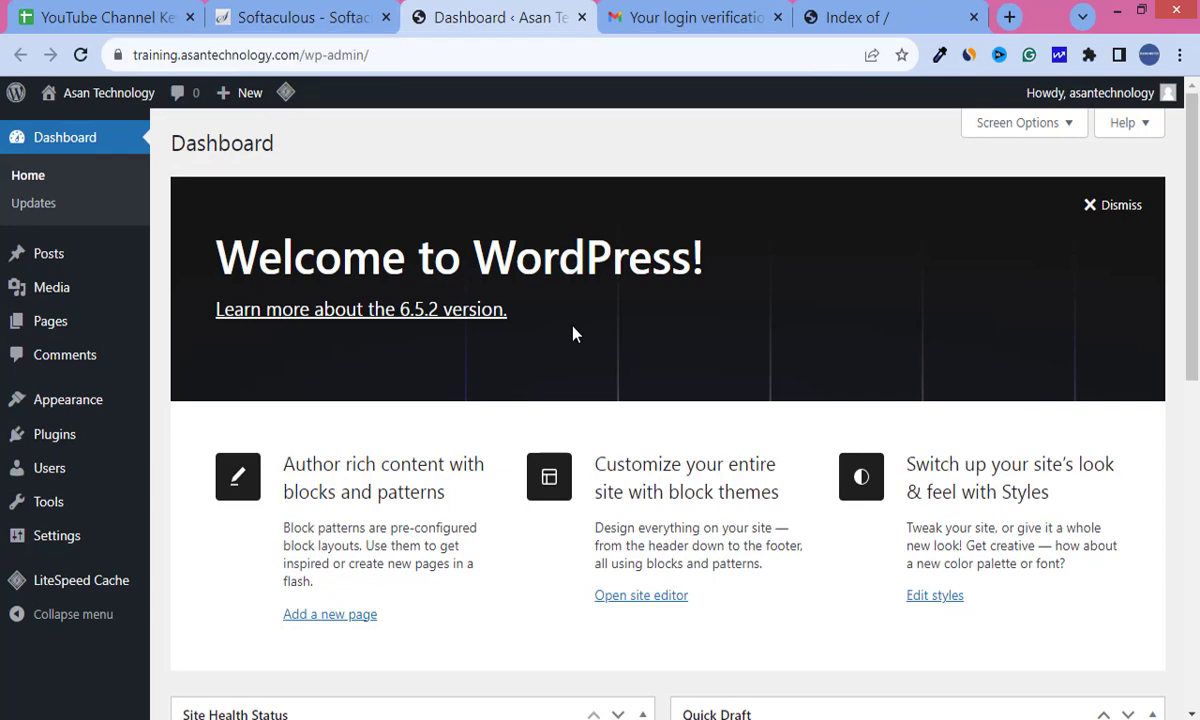
key("super+c")
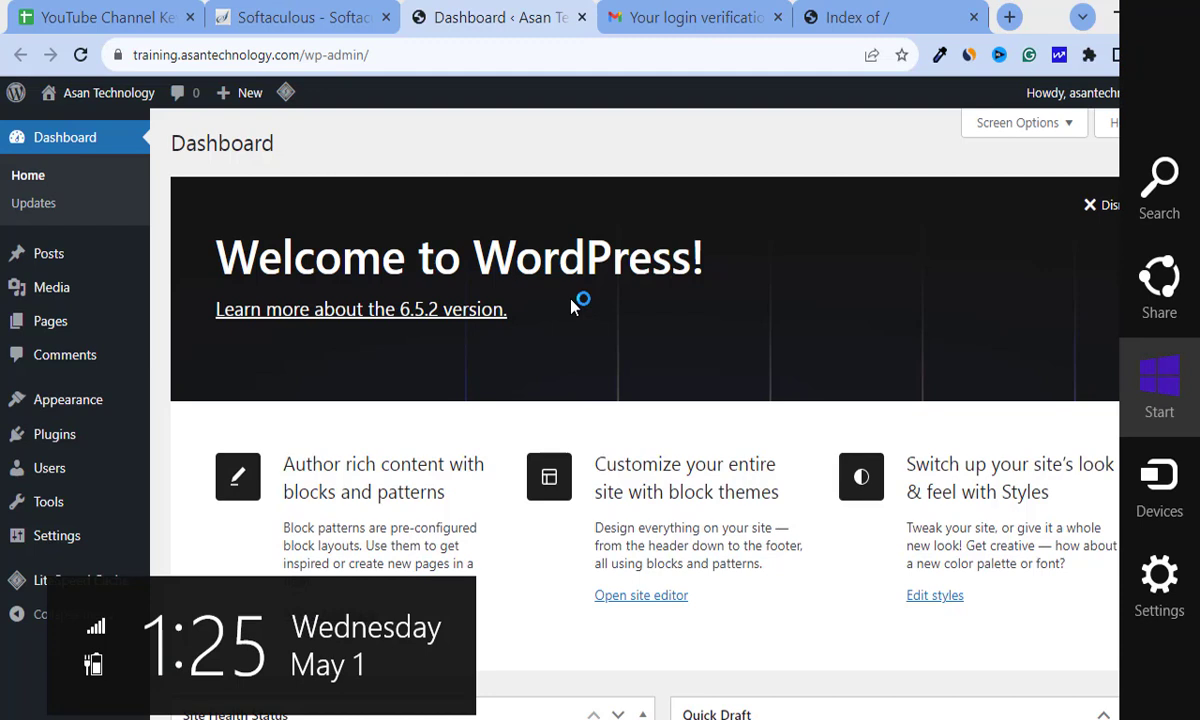
left_click(562, 132)
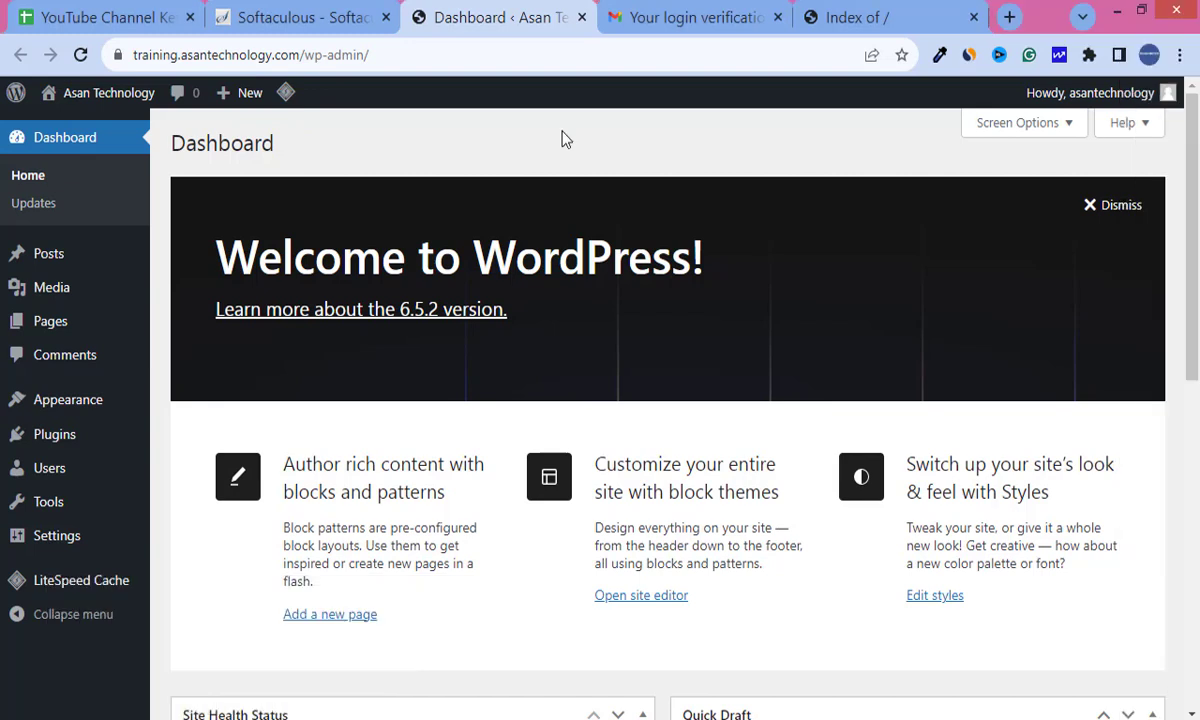